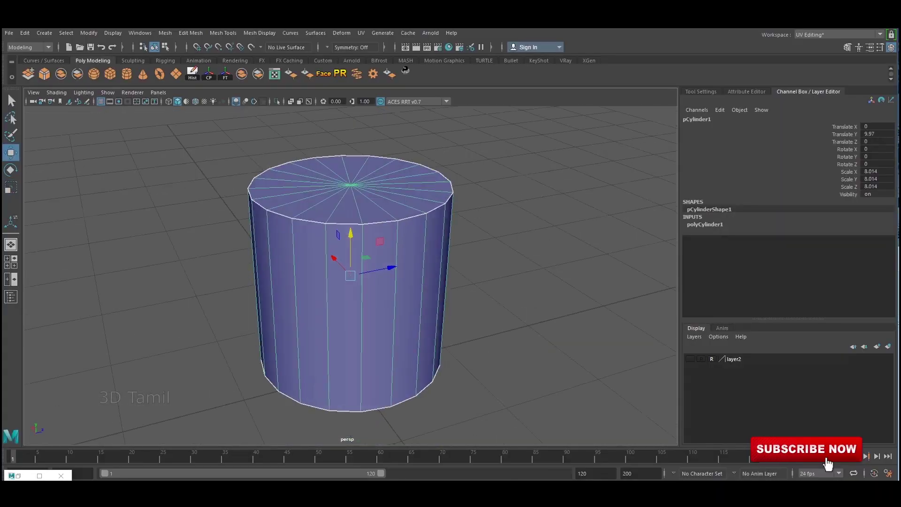
# - Shrink the cylinder, then extrude and scale its top face into a narrow foot
pyautogui.press('w')
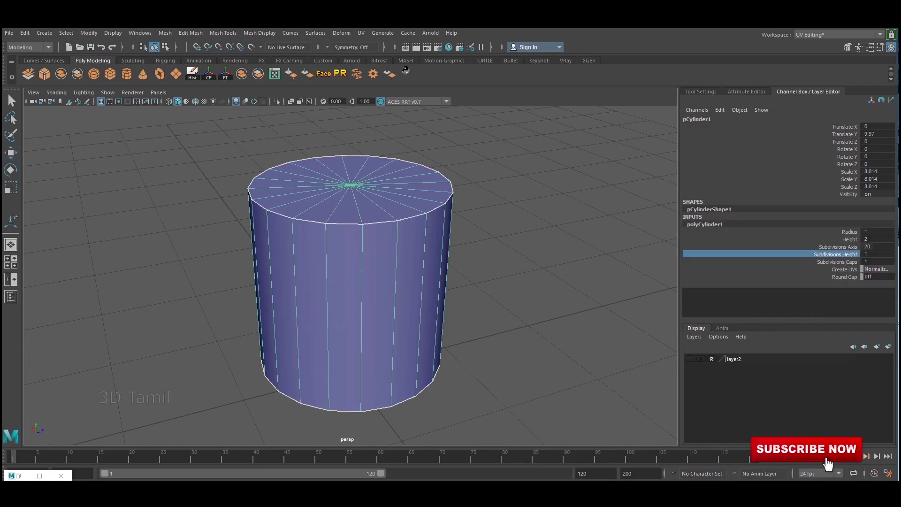
pyautogui.press('r')
pyautogui.press('f')
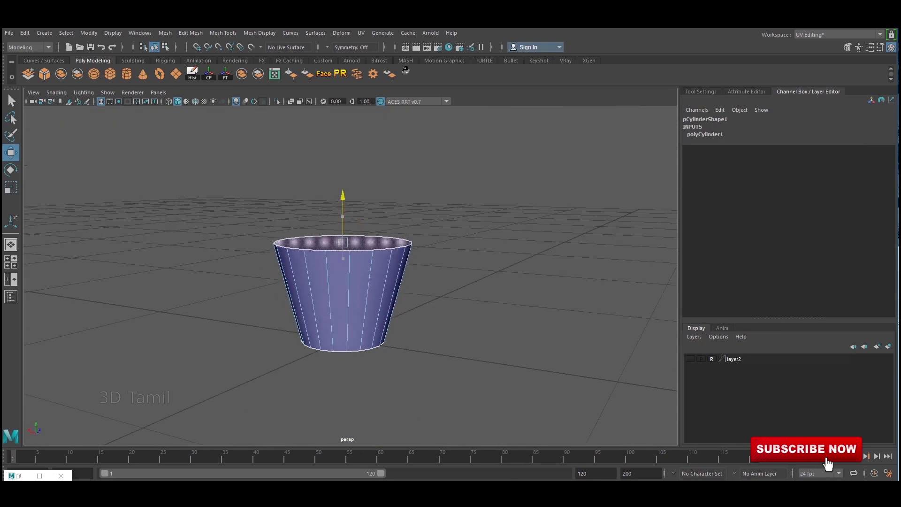
pyautogui.hotkey('ctrl', 'e')
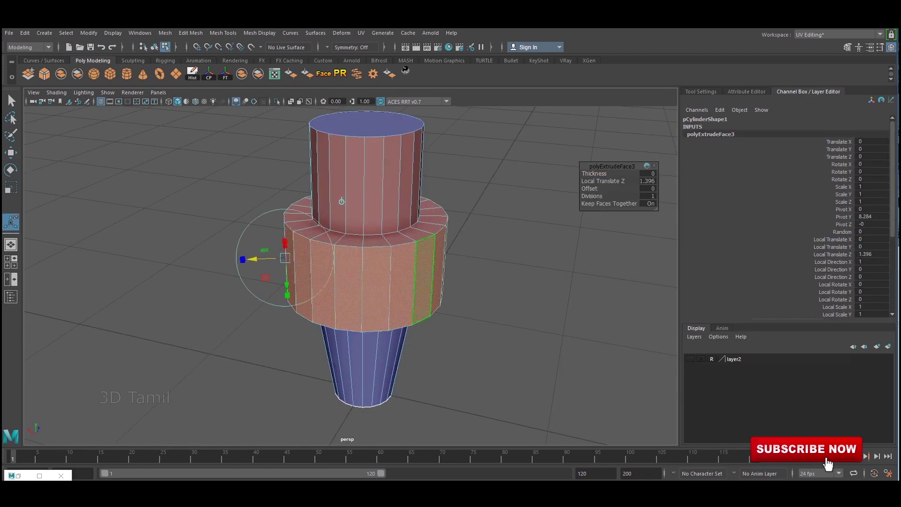
pyautogui.press('r')
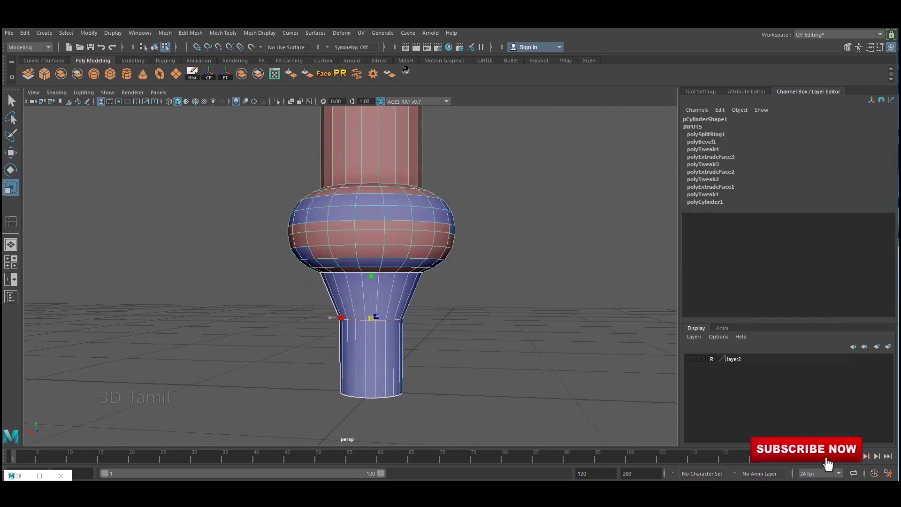
# - Bevel the neck edges and extrude the top face into a tall shaft
pyautogui.hotkey('ctrl', 'b')
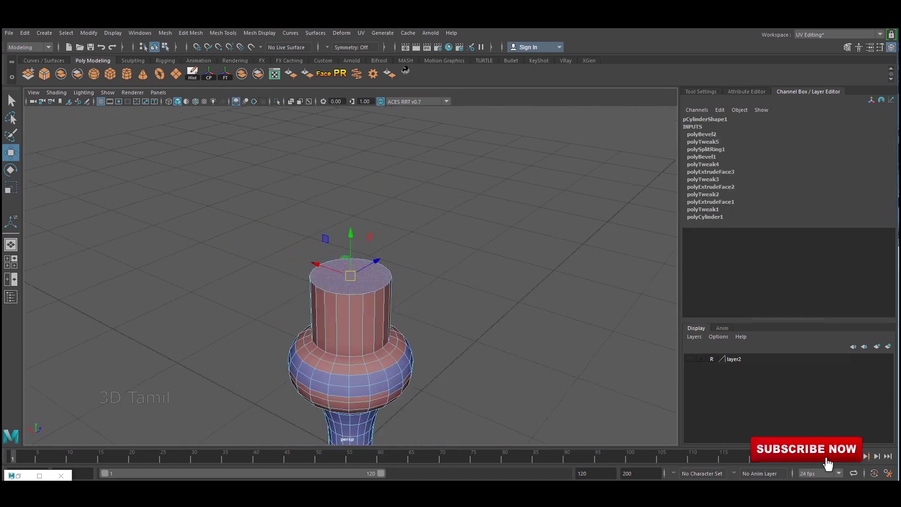
pyautogui.hotkey('ctrl', 'e')
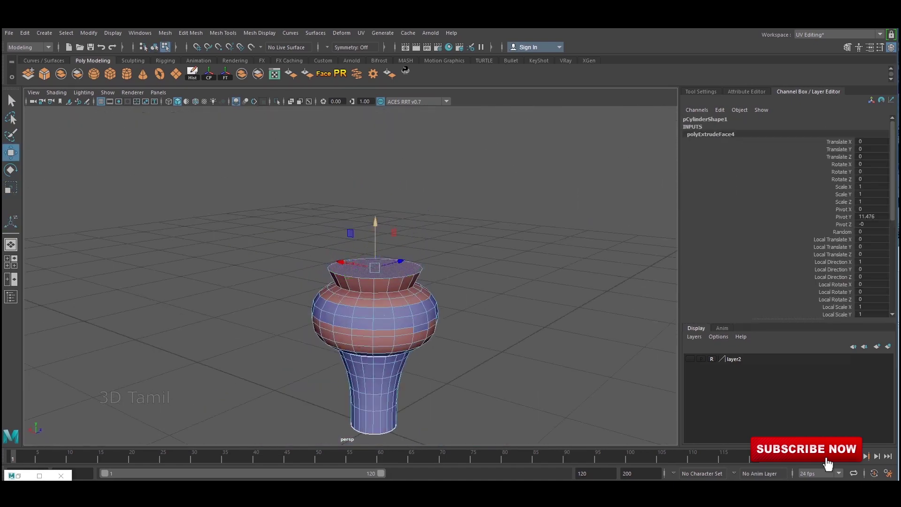
pyautogui.hotkey('ctrl', 'e')
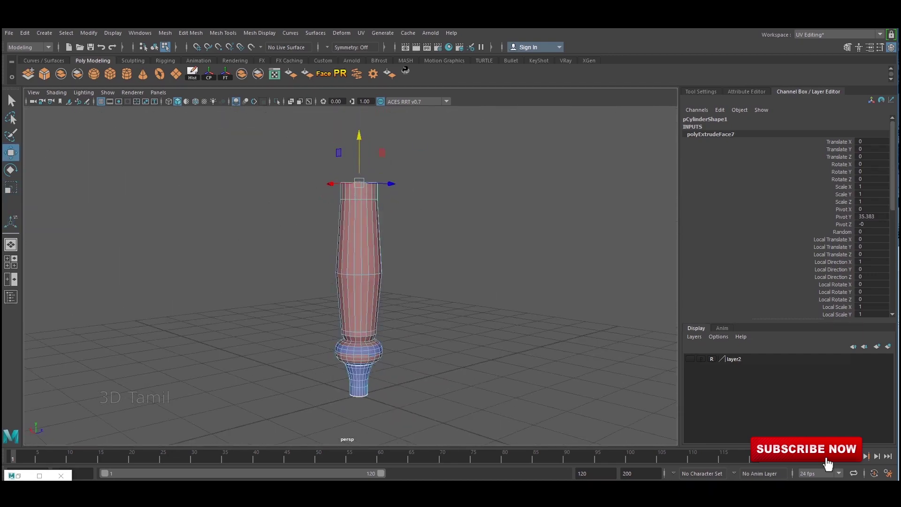
# - Scale the shaft's middle edge ring outward and bevel it to round the shaft
pyautogui.press('F8')
pyautogui.scroll(5, 351, 272)
pyautogui.press('r')
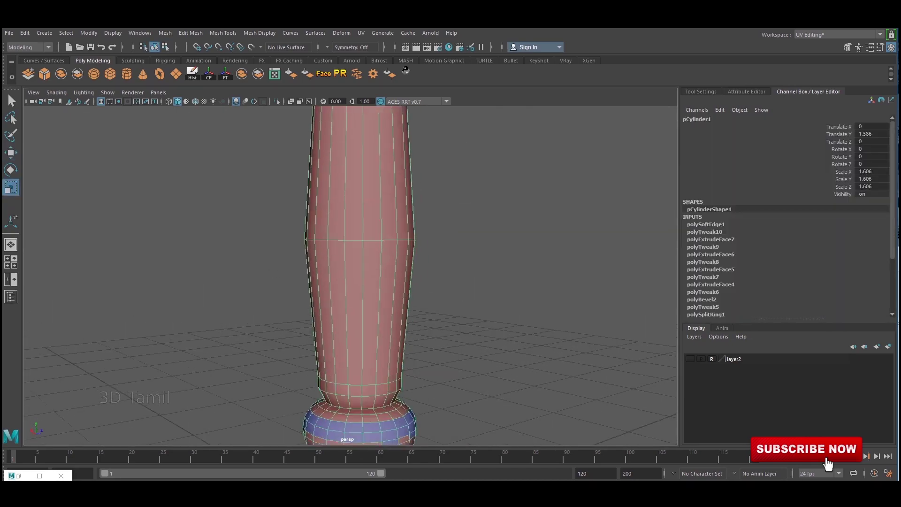
pyautogui.hotkey('ctrl', 'b')
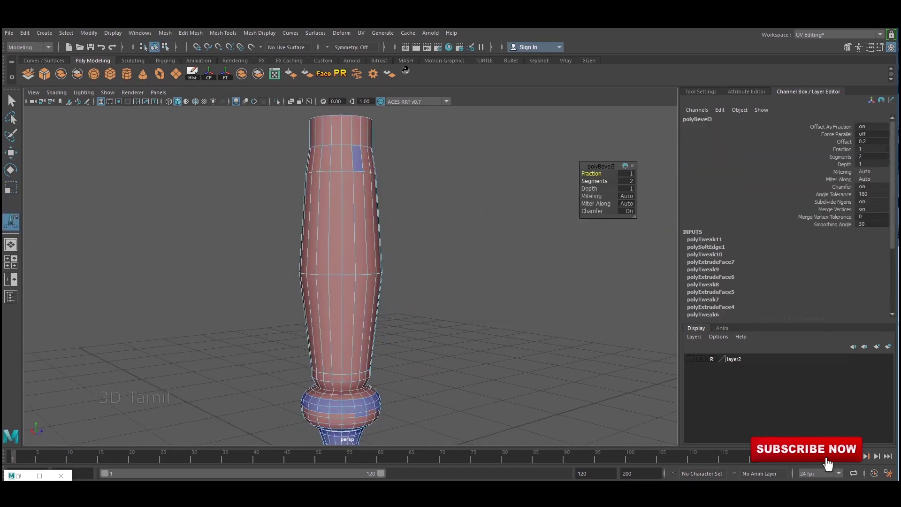
pyautogui.scroll(-3, 341, 281)
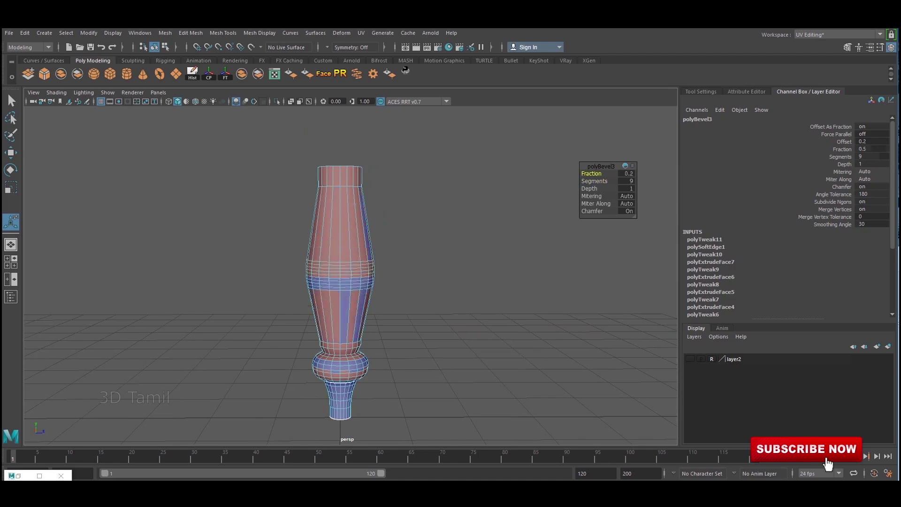
# - Soften the shaft edges, then insert and bevel a new edge loop near the upper ring
pyautogui.press('F8')
pyautogui.scroll(5, 351, 276)
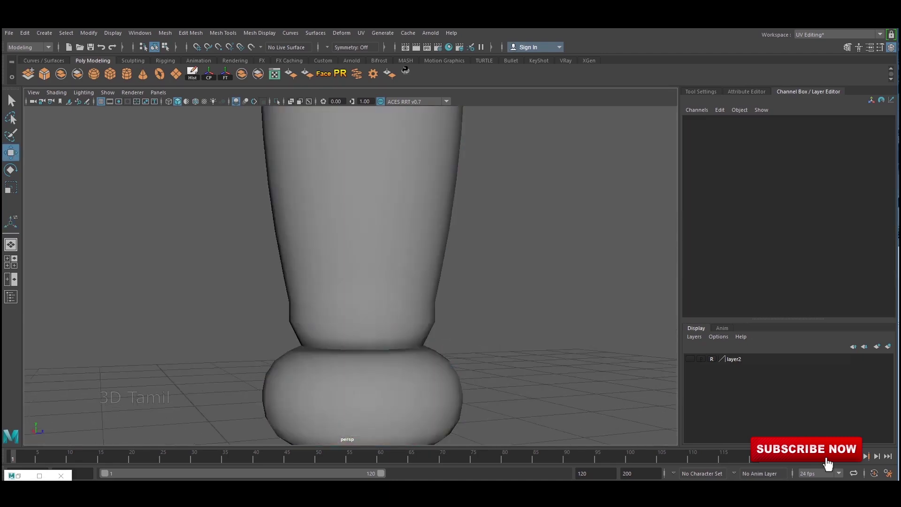
pyautogui.press('w')
pyautogui.click(376, 241)
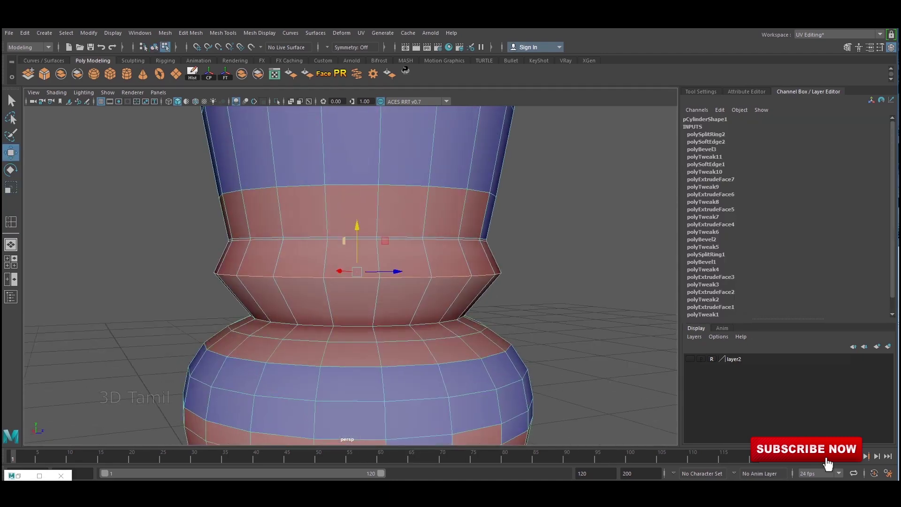
pyautogui.keyDown('shift'); pyautogui.moveTo(371, 242); pyautogui.dragTo(346, 227, button='right'); pyautogui.keyUp('shift')
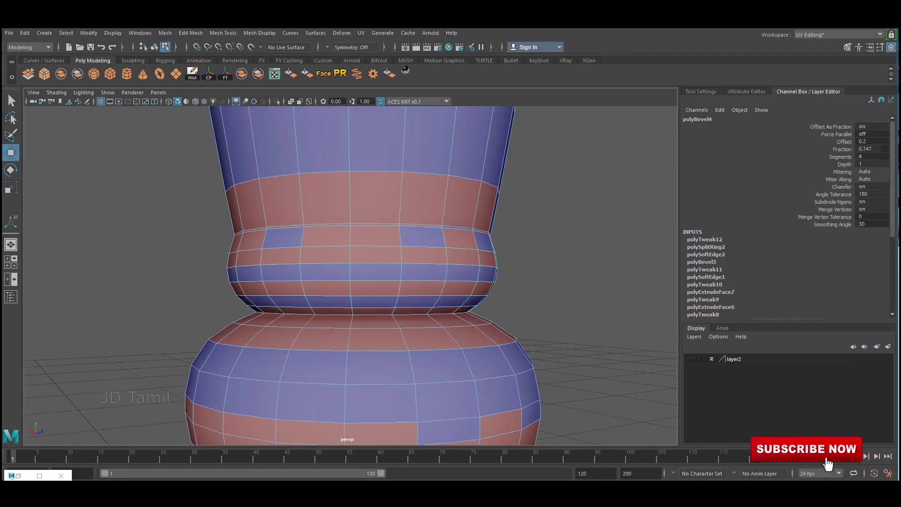
pyautogui.scroll(-6, 351, 276)
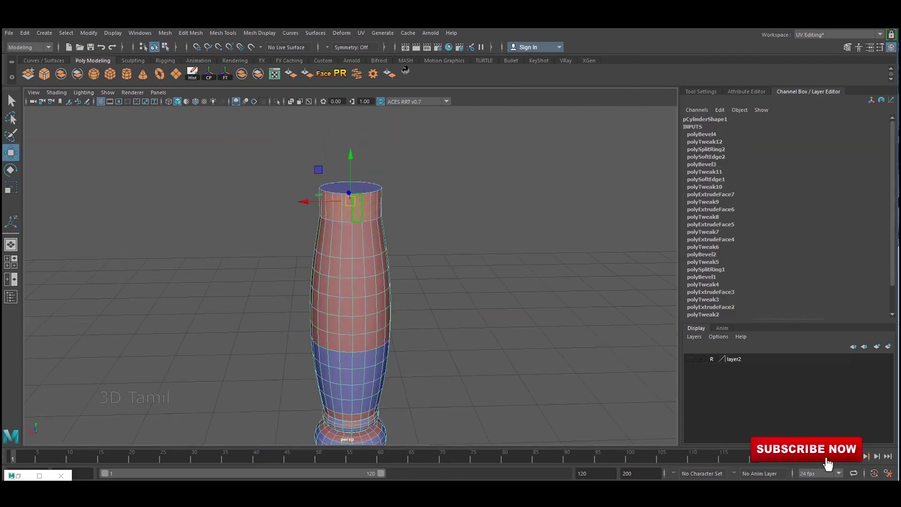
# - Extrude and bevel the column-top faces into a collar
pyautogui.hotkey('ctrl', 'e')
pyautogui.scroll(5, 351, 281)
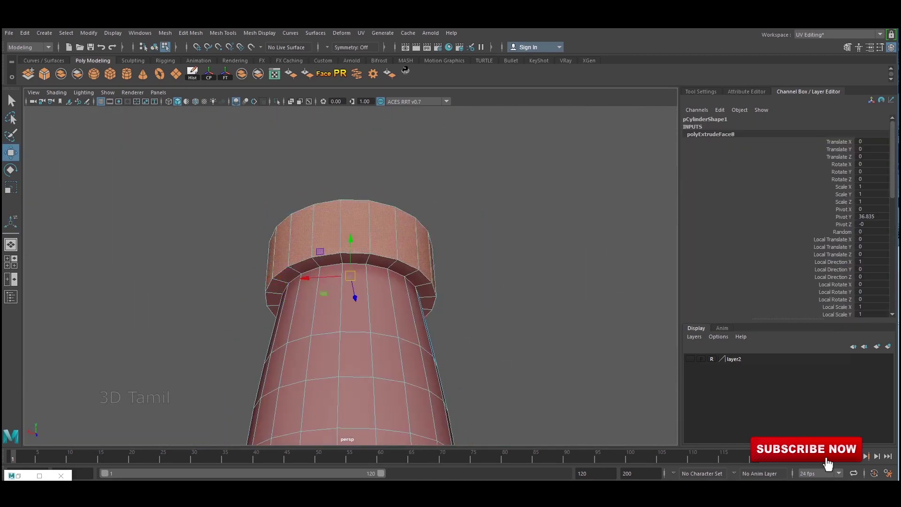
pyautogui.hotkey('ctrl', 'b')
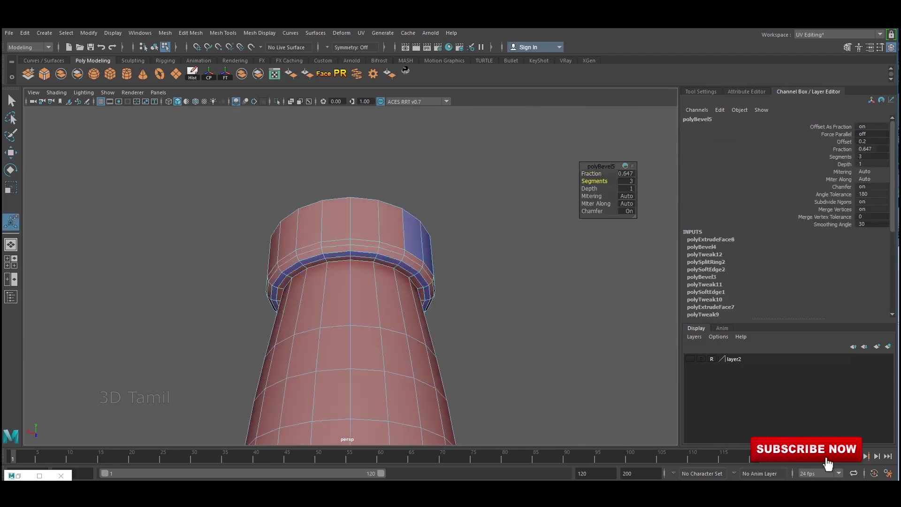
pyautogui.scroll(-5, 351, 282)
# - Extrude the top cap upward into a narrower section and bevel its widest edge loop
pyautogui.moveTo(351, 263); pyautogui.dragTo(364, 160, button='right')
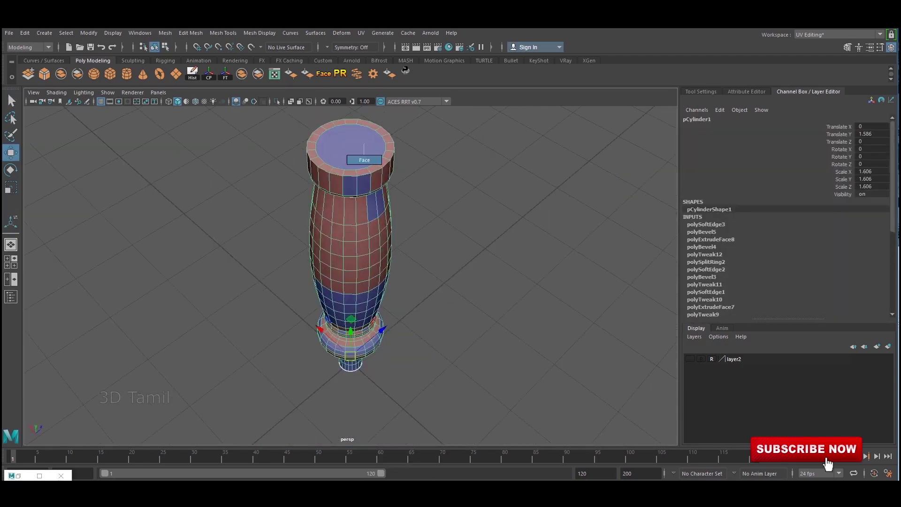
pyautogui.click(356, 146)
pyautogui.scroll(3, 352, 150)
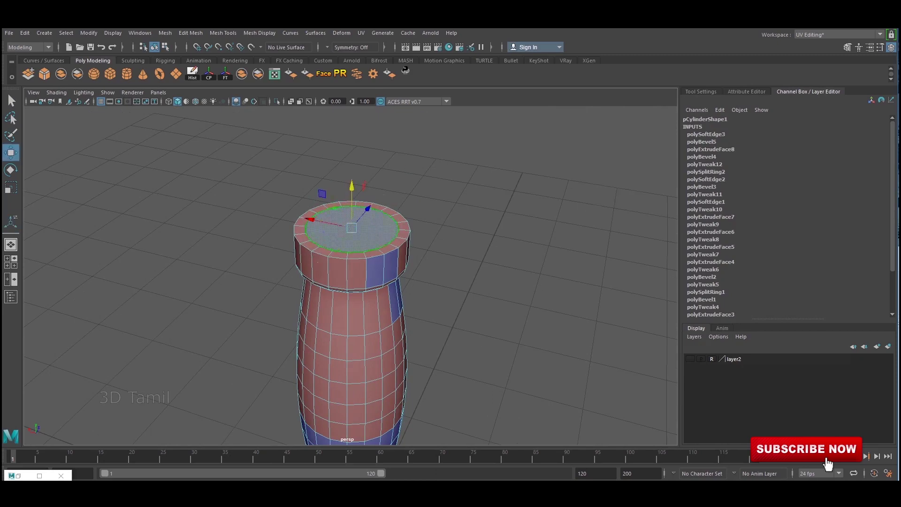
pyautogui.hotkey('ctrl', 'e')
pyautogui.press('e')
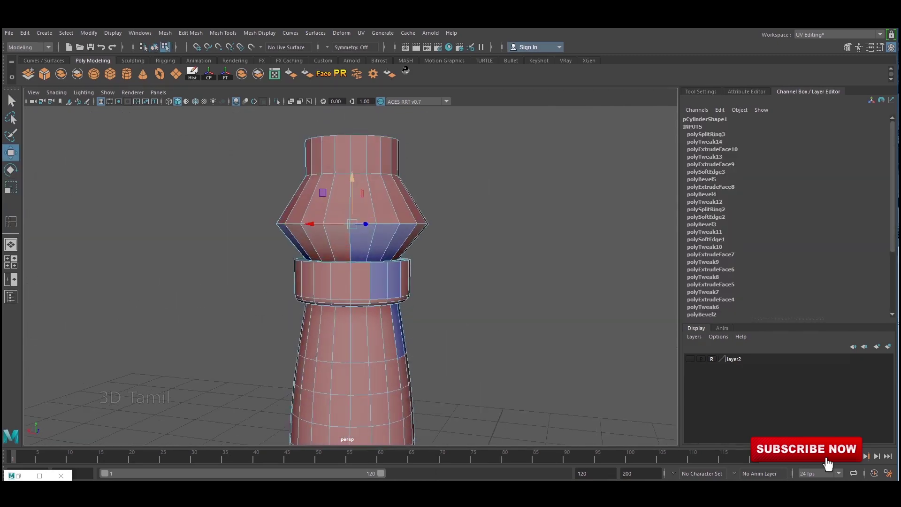
pyautogui.hotkey('ctrl', 'b')
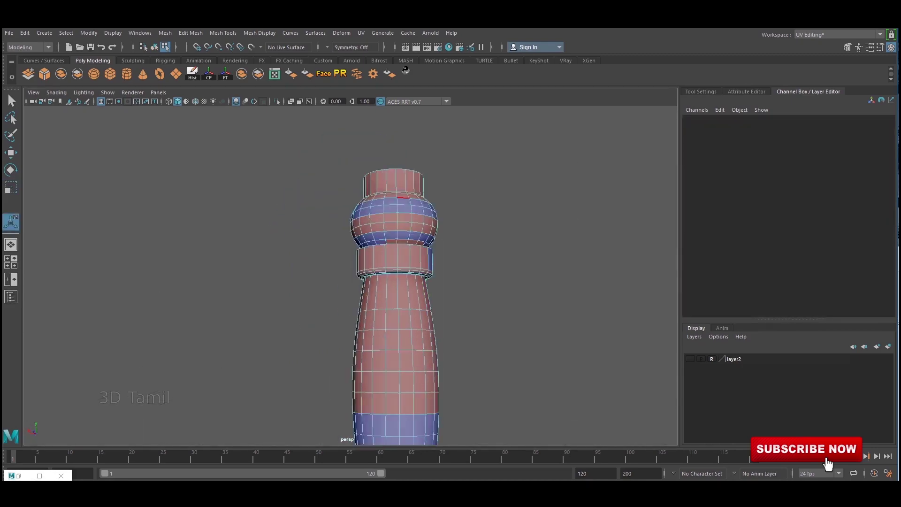
# - Bevel the top edge loop with 4 segments
pyautogui.hotkey('ctrl', 'b')
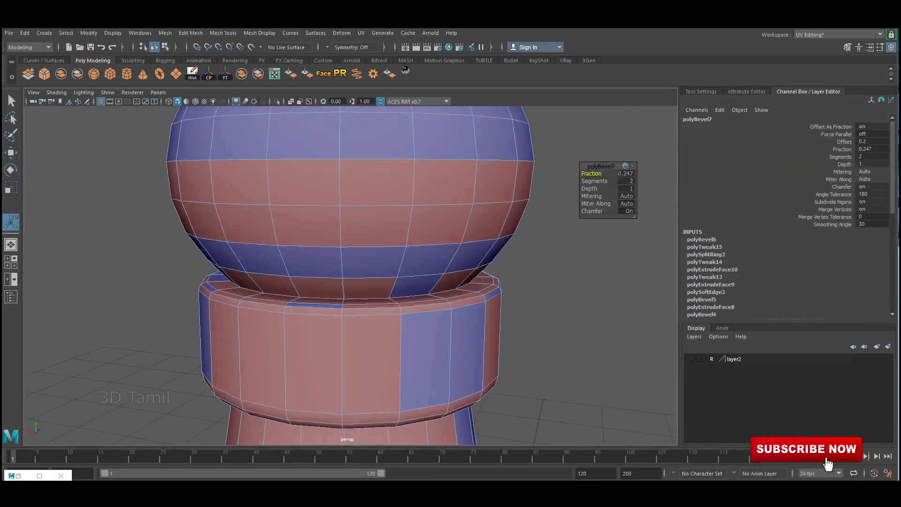
pyautogui.write('4')
pyautogui.press('Return')
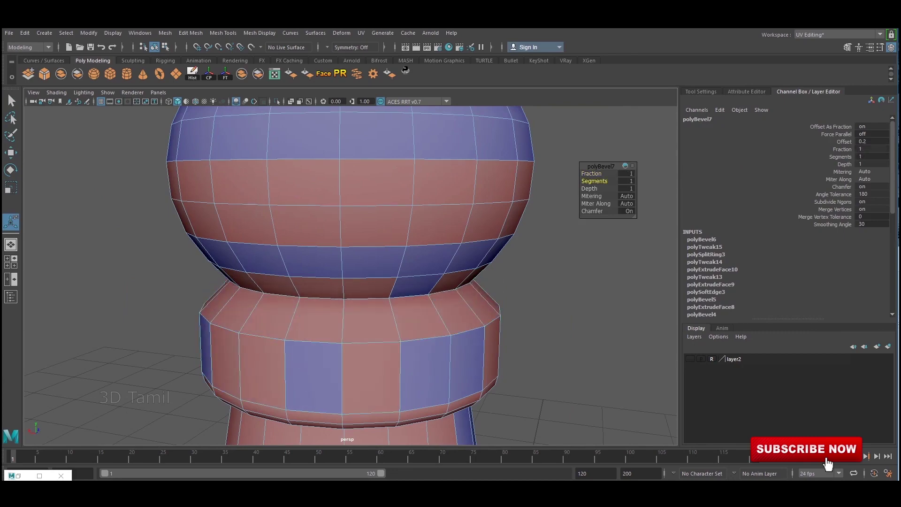
pyautogui.scroll(-3, 349, 275)
pyautogui.scroll(-3, 350, 275)
pyautogui.press('w')
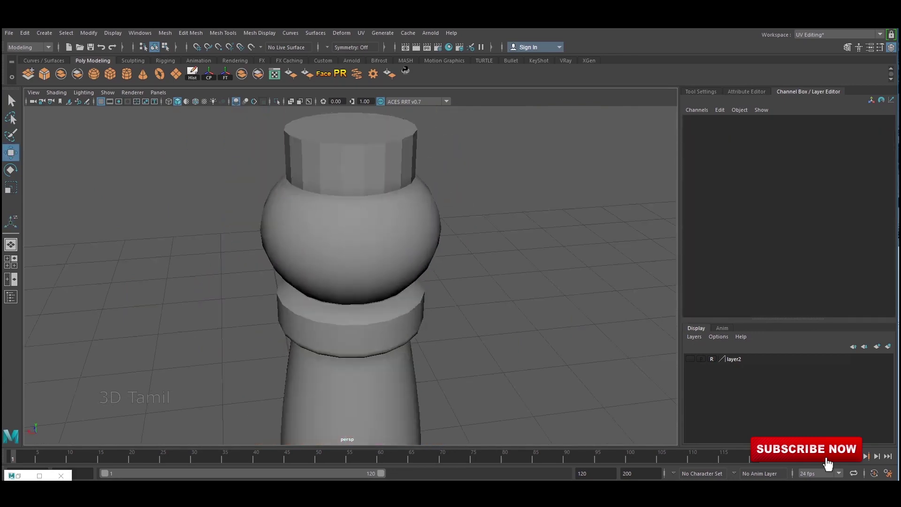
# - Extrude a ring of shaft faces inward with Thickness -0.7 to cut a groove
pyautogui.click(349, 263)
pyautogui.scroll(5, 382, 227)
pyautogui.rightClick(382, 227)
pyautogui.click(398, 256)
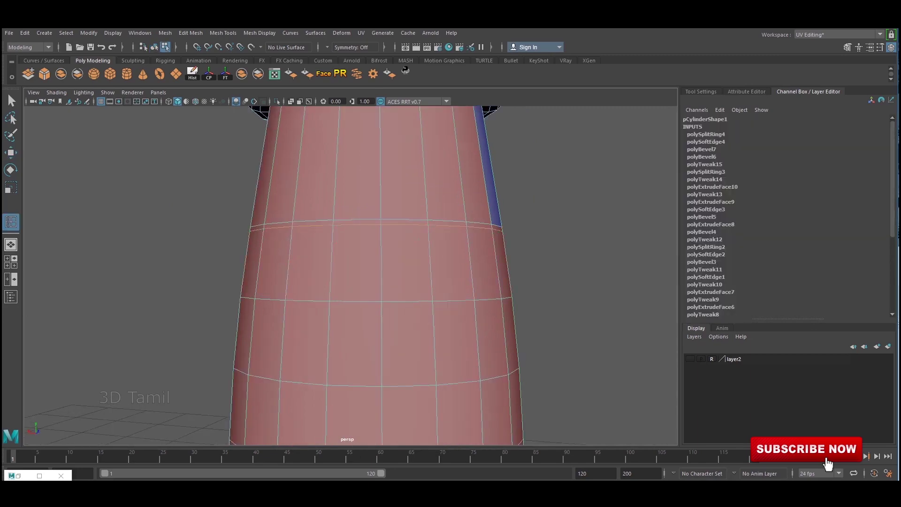
pyautogui.scroll(3, 405, 348)
pyautogui.click(405, 348)
pyautogui.click(492, 344)
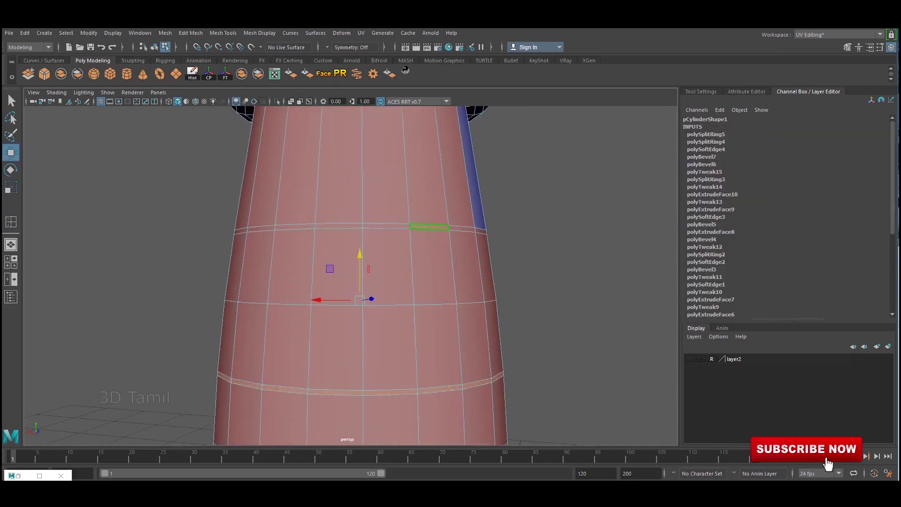
pyautogui.hotkey('ctrl', 'e')
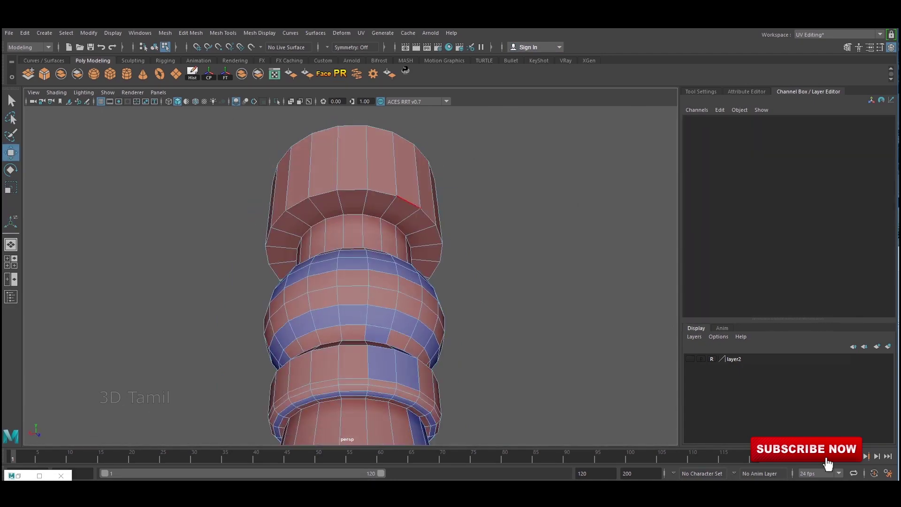
# - Scale the groove edges and bevel them to round them
pyautogui.press('r')
pyautogui.hotkey('ctrl', 'b')
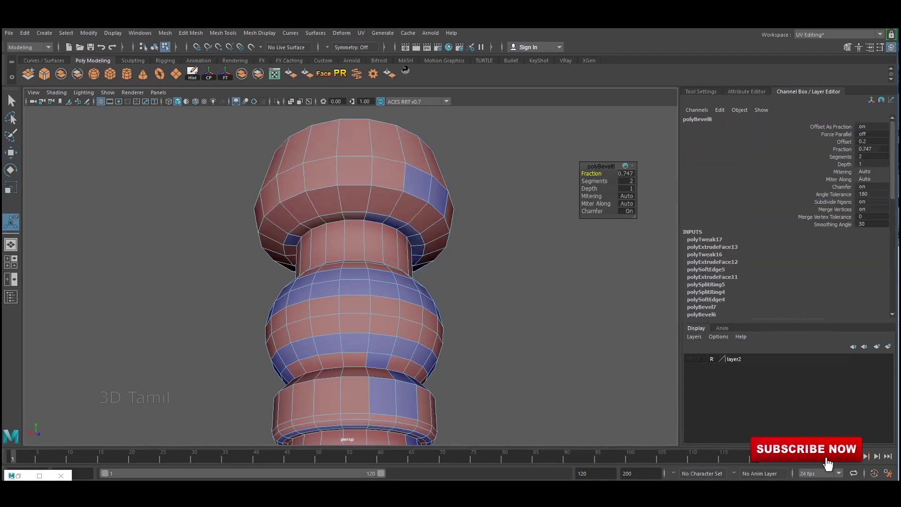
pyautogui.press('w')
pyautogui.scroll(-10, 351, 267)
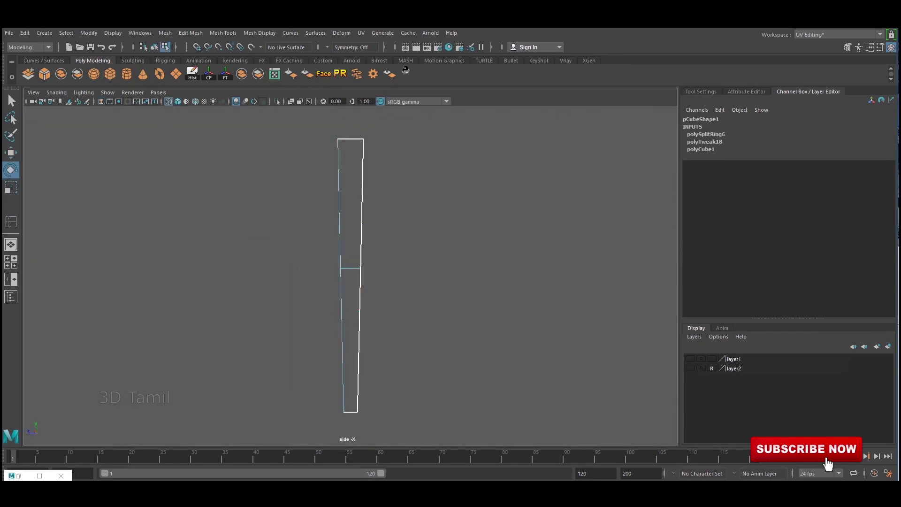
# - Add a 16-width-subdivision cube and scale and move it across both back legs' tops
pyautogui.keyDown('shift'); pyautogui.moveTo(388, 209); pyautogui.dragTo(402, 235, button='right'); pyautogui.keyUp('shift')
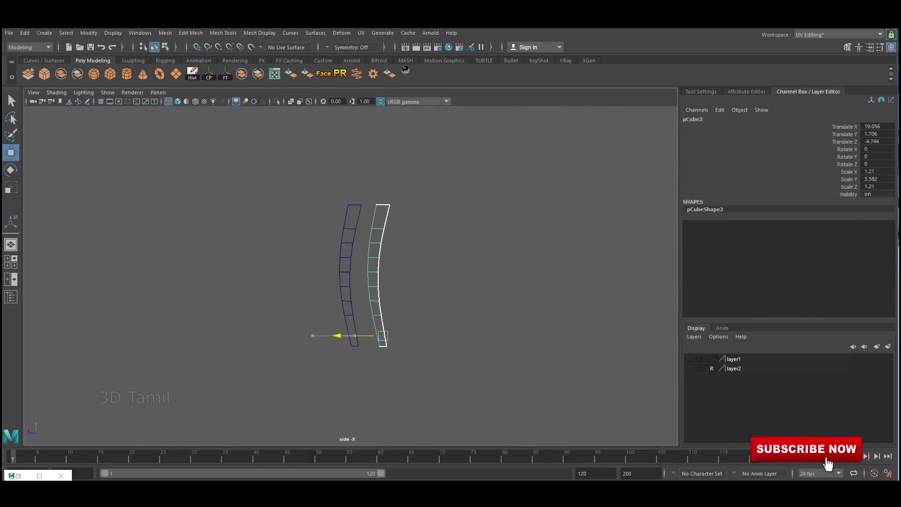
pyautogui.press('F11')
pyautogui.moveTo(389, 233); pyautogui.dragTo(530, 271)
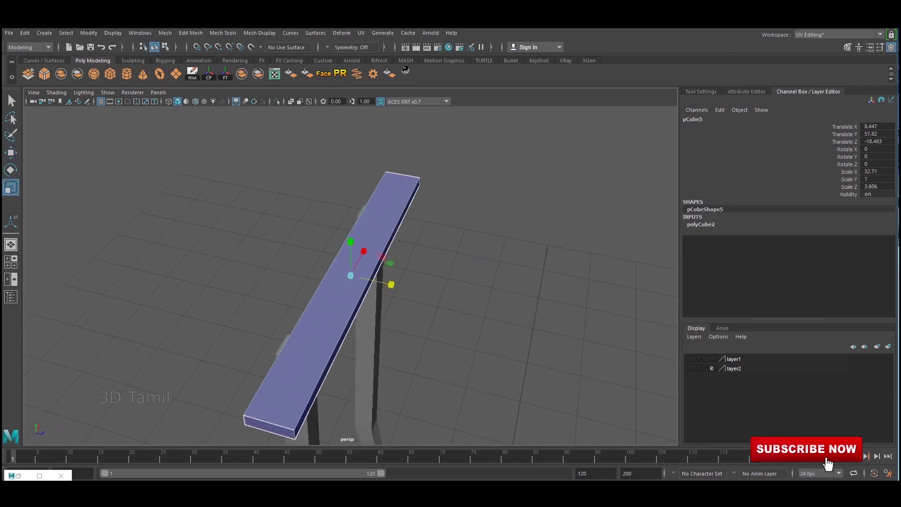
pyautogui.press('w')
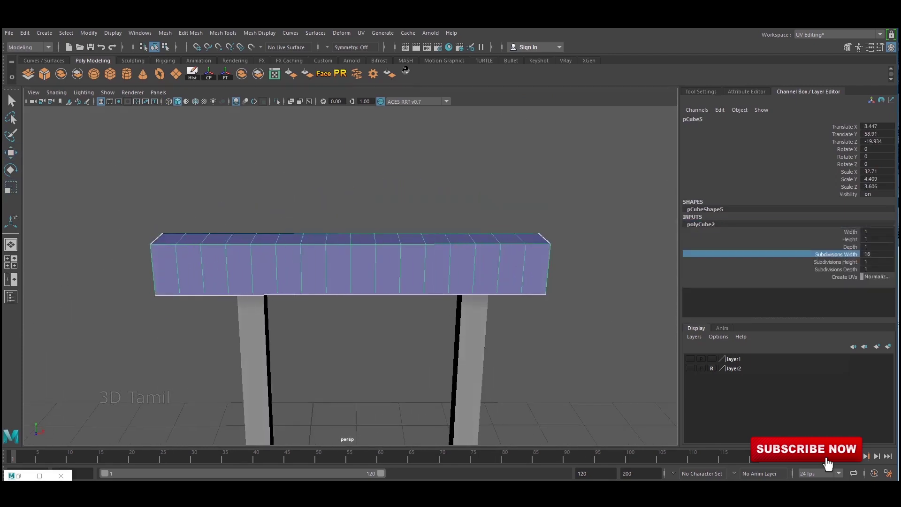
pyautogui.press('r')
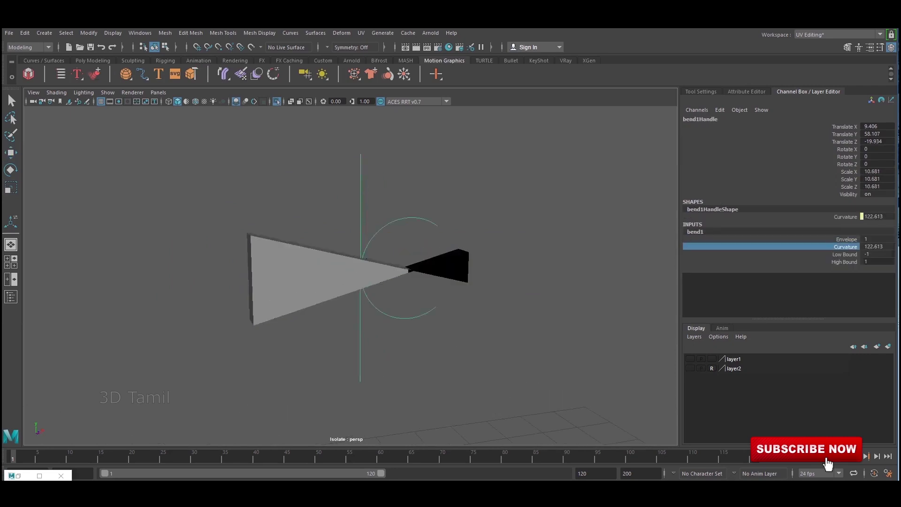
# - Bend the crossbar into an arch, combine it with the posts, and bridge it onto their tops
pyautogui.press('e')
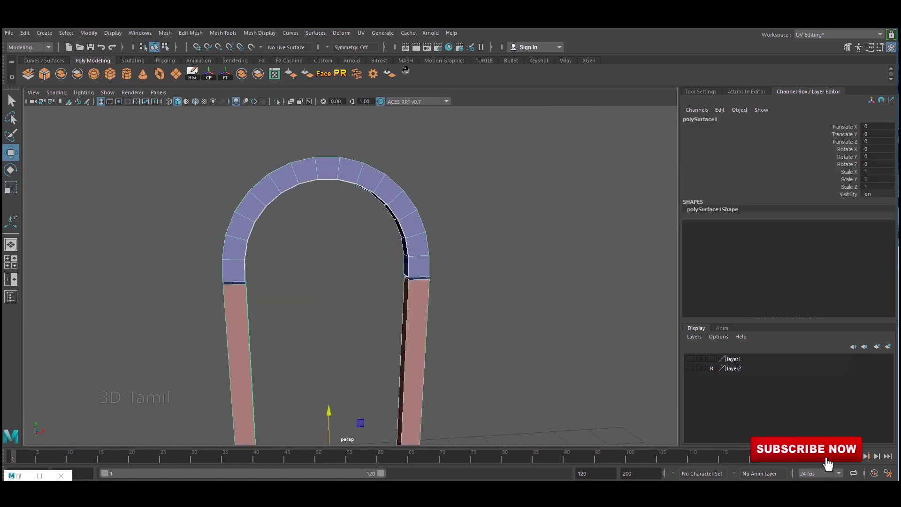
pyautogui.press('f')
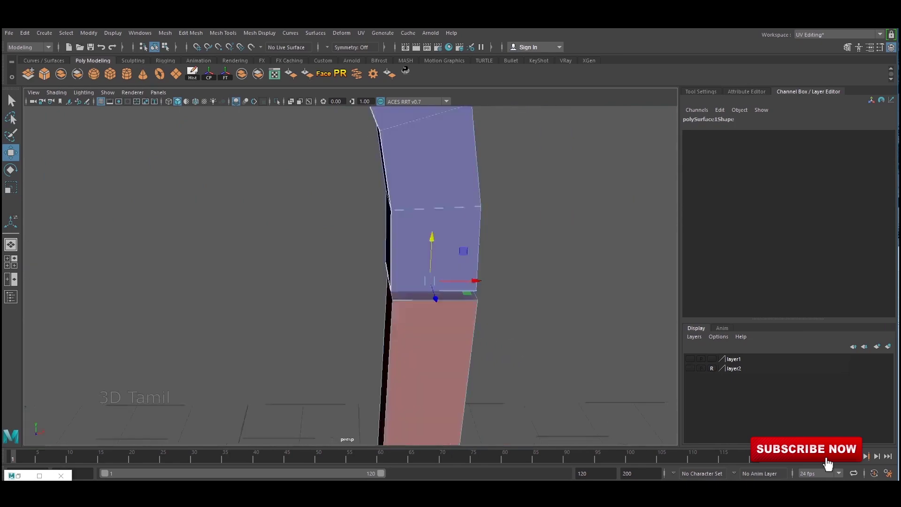
pyautogui.keyDown('shift'); pyautogui.moveTo(423, 197); pyautogui.dragTo(422, 383, button='right'); pyautogui.keyUp('shift')
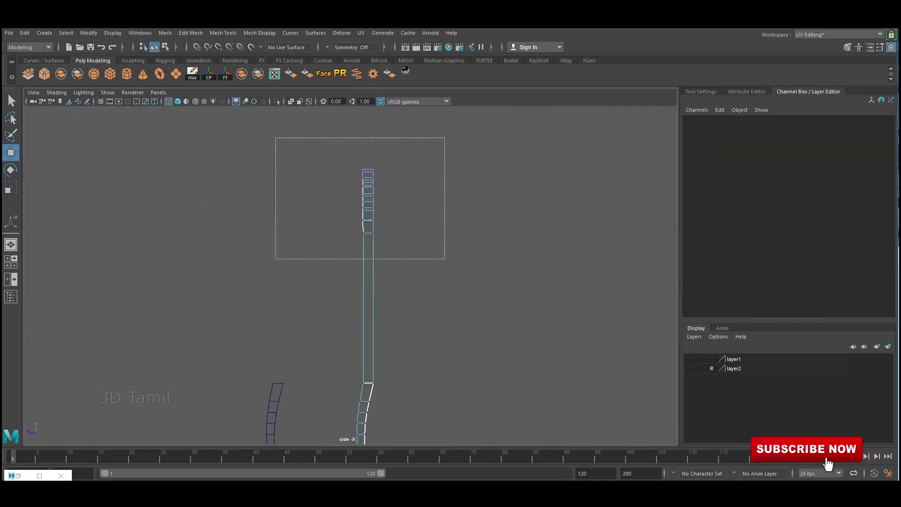
# - Select and delete the unneeded edge on the arched chair-back strip
pyautogui.moveTo(275, 138); pyautogui.dragTo(445, 259)
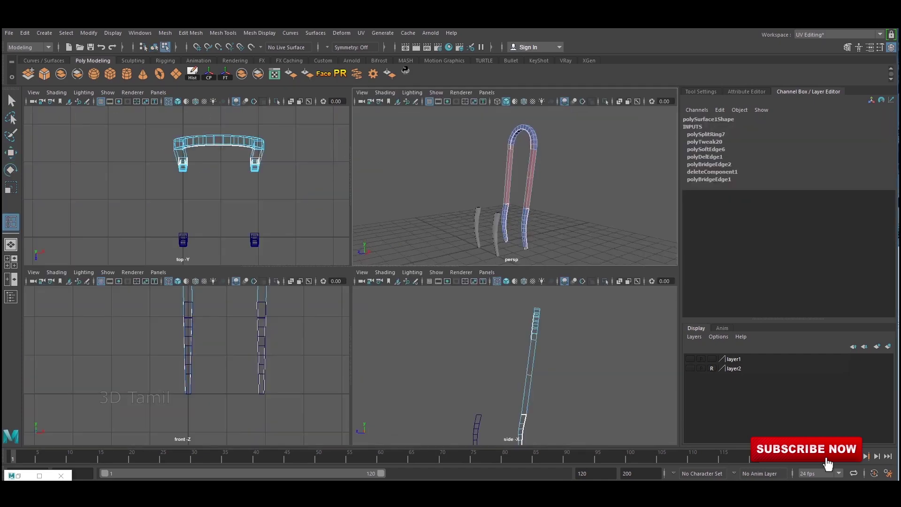
pyautogui.press('space')
pyautogui.moveTo(325, 198); pyautogui.dragTo(468, 267)
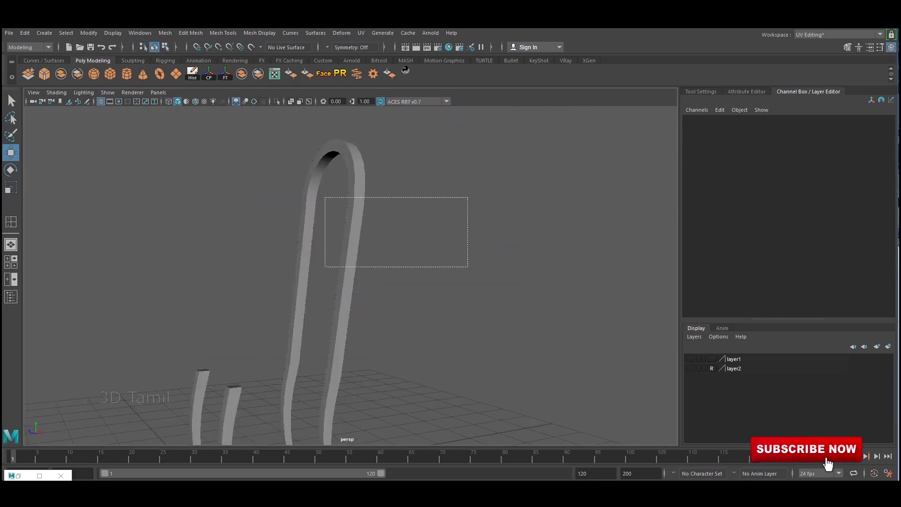
pyautogui.rightClick(371, 219)
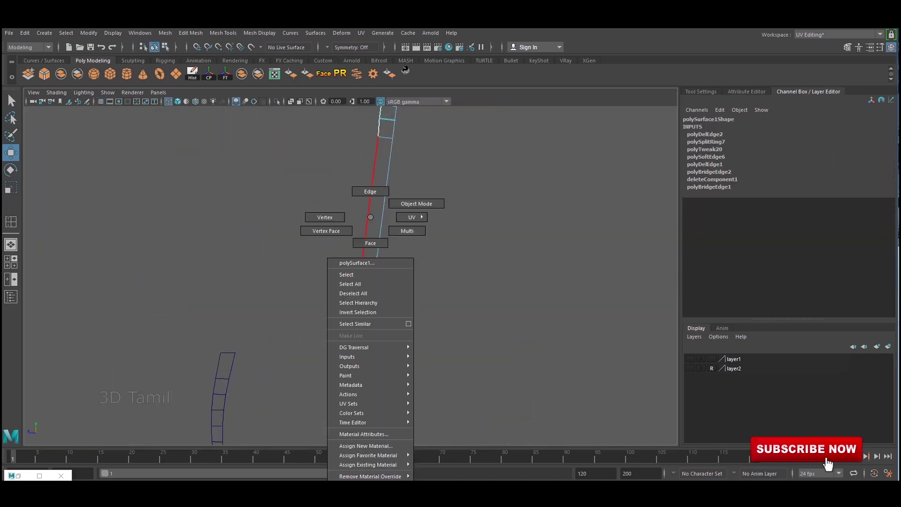
pyautogui.keyDown('shift'); pyautogui.moveTo(370, 206); pyautogui.dragTo(370, 234, button='right'); pyautogui.keyUp('shift')
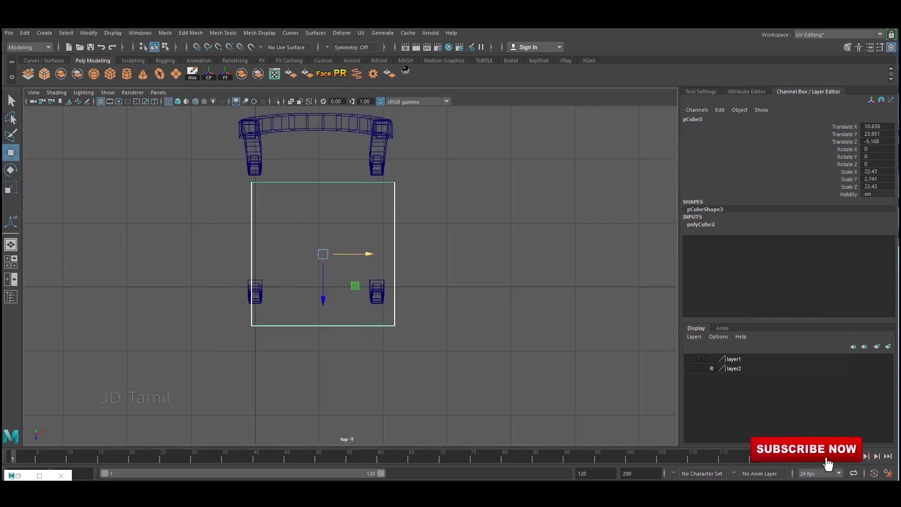
# - Scale and position the seat board over the four legs, checking it in side view
pyautogui.press('r')
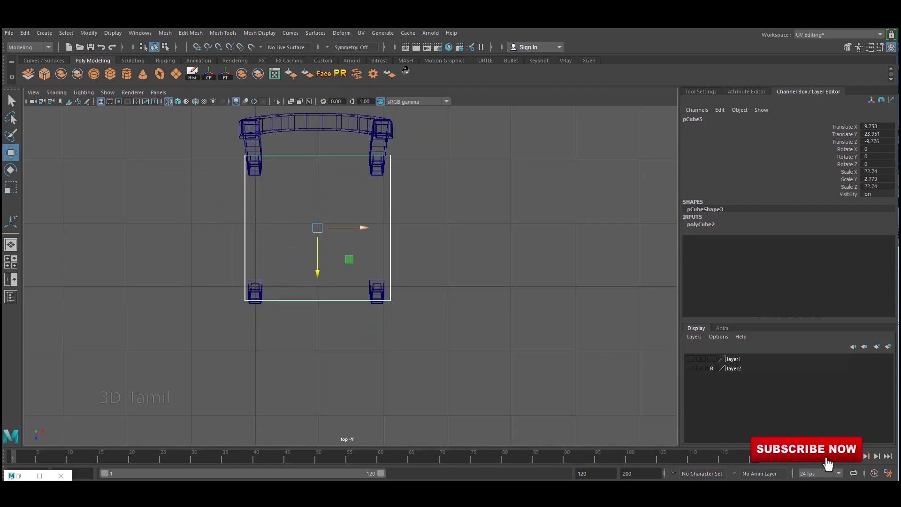
pyautogui.press('space')
pyautogui.press('space')
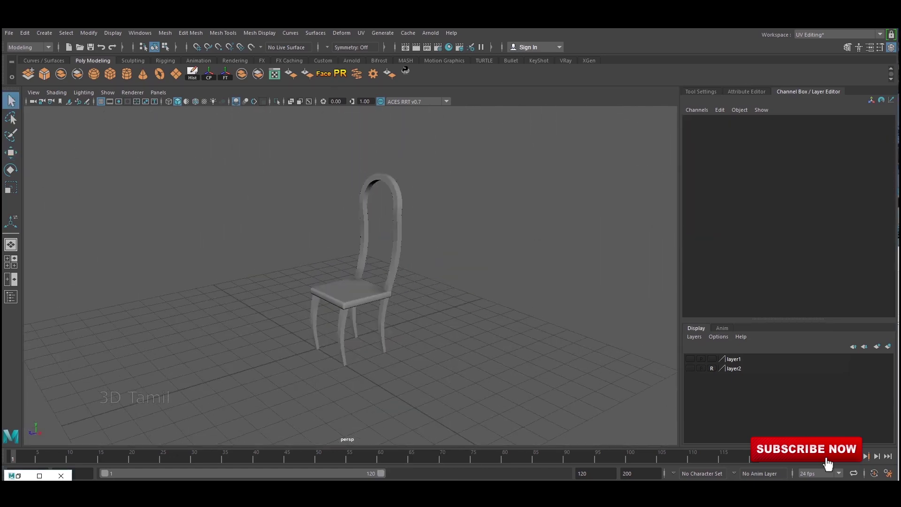
pyautogui.press('w')
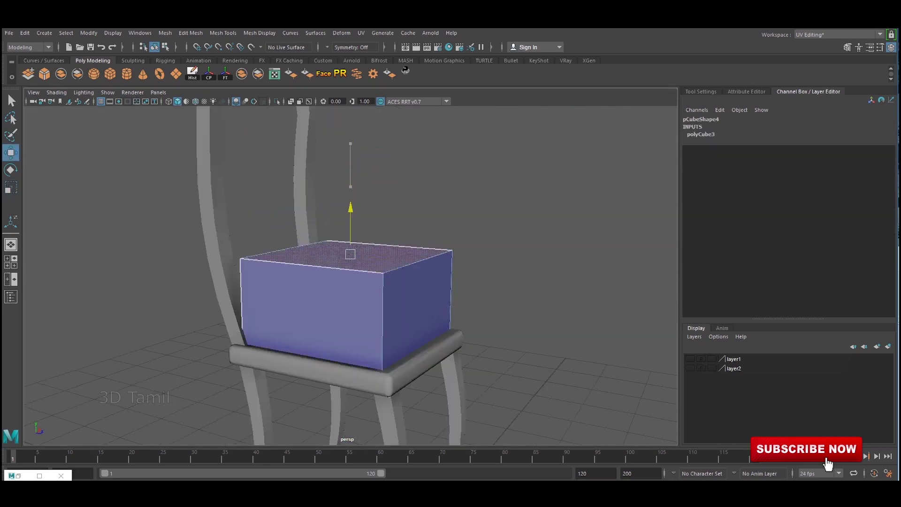
# - Bevel the cushion block's edges and scale its faces into a soft pad
pyautogui.press('f')
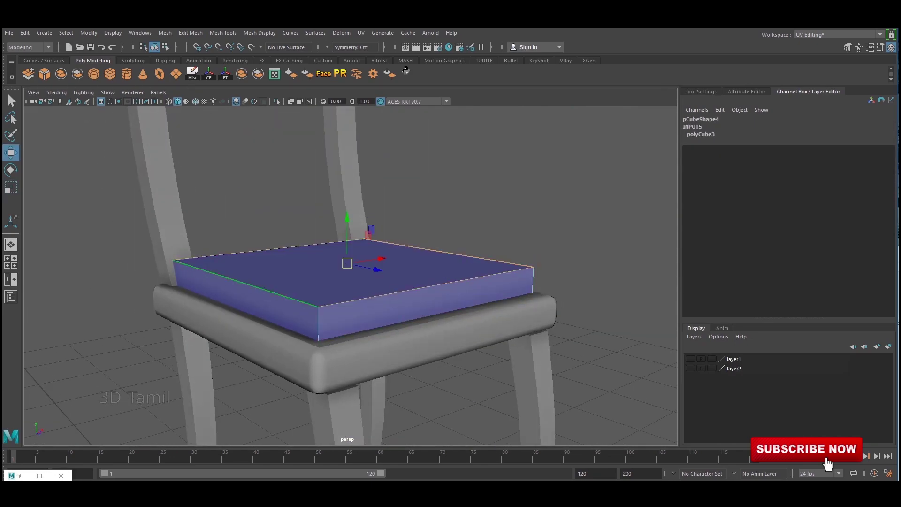
pyautogui.hotkey('ctrl', 'b')
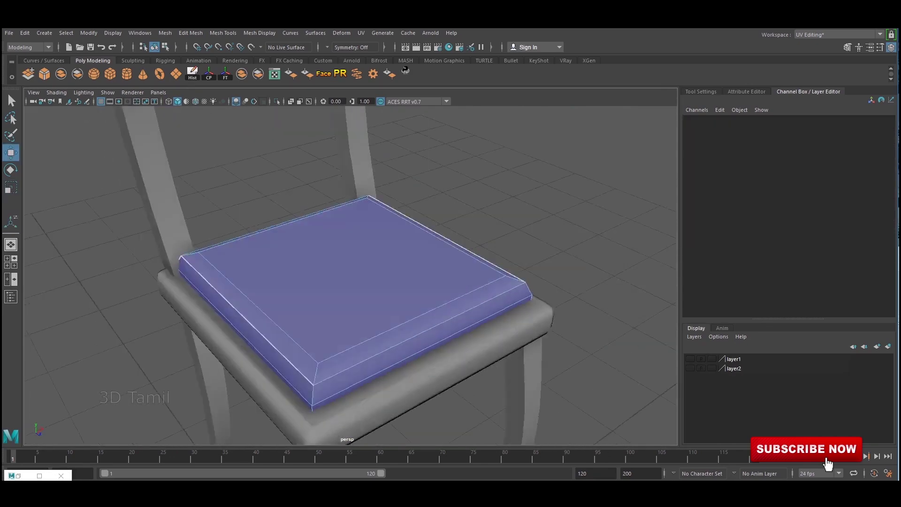
pyautogui.press('r')
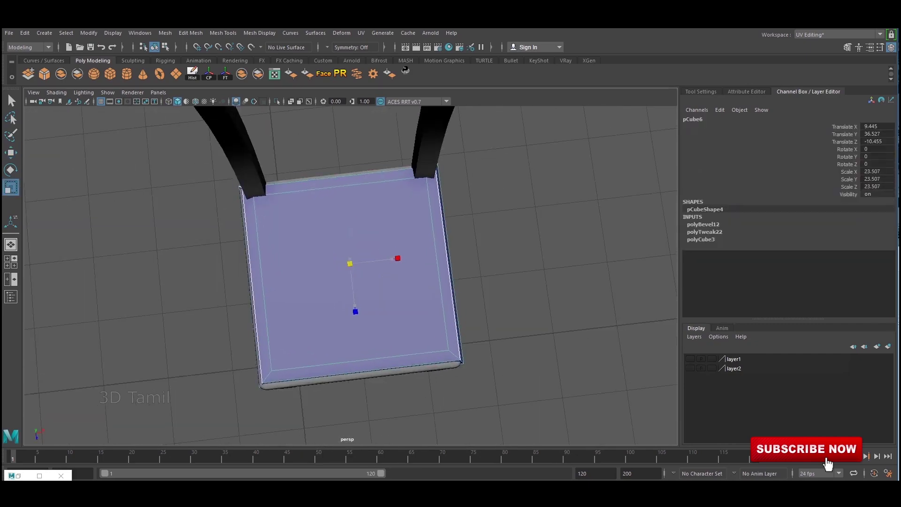
pyautogui.press('r')
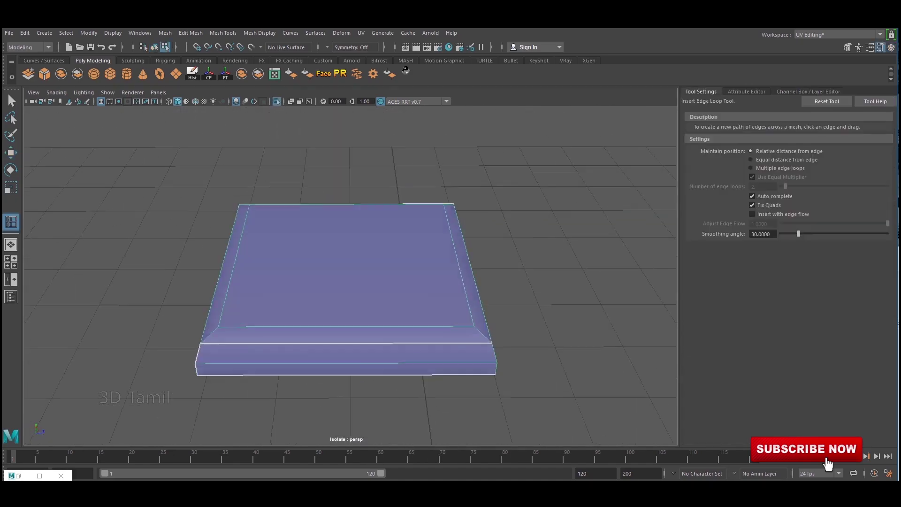
pyautogui.press('r')
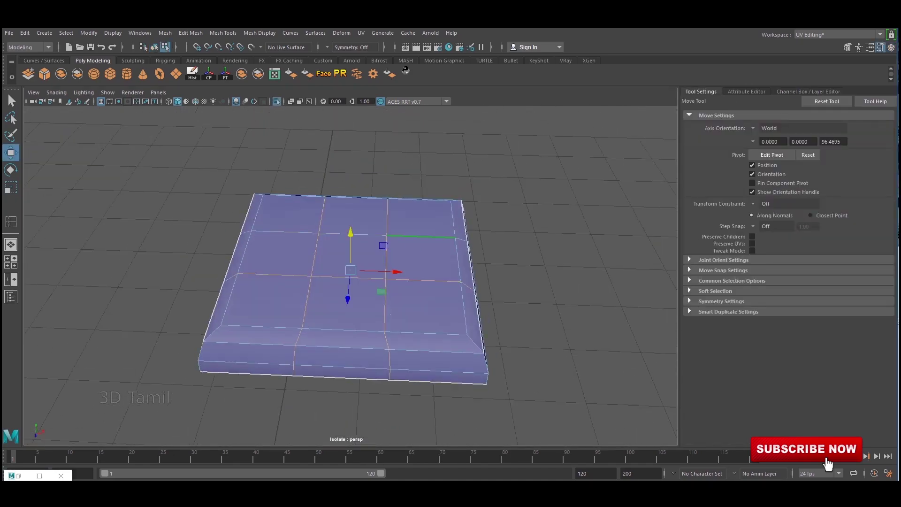
pyautogui.press('space')
pyautogui.press('space')
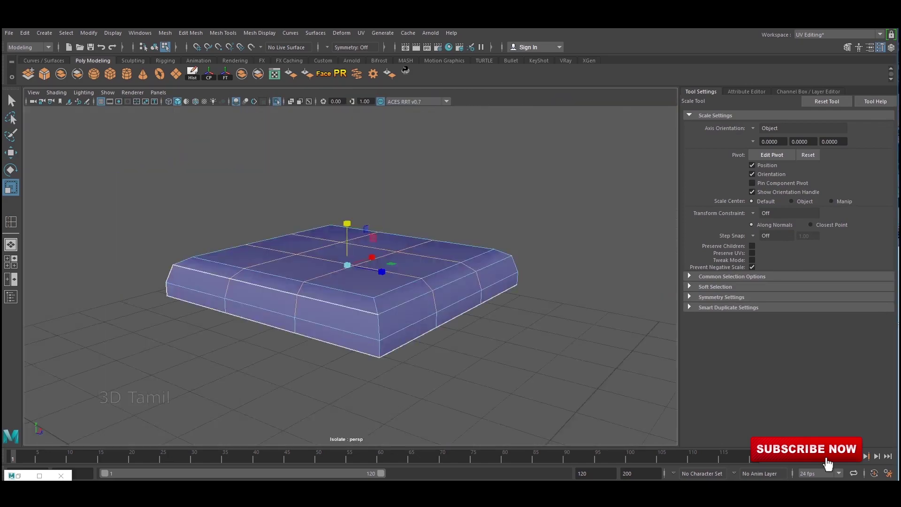
# - Position the cushion on the seat and adjust its vertices from the front view
pyautogui.press('w')
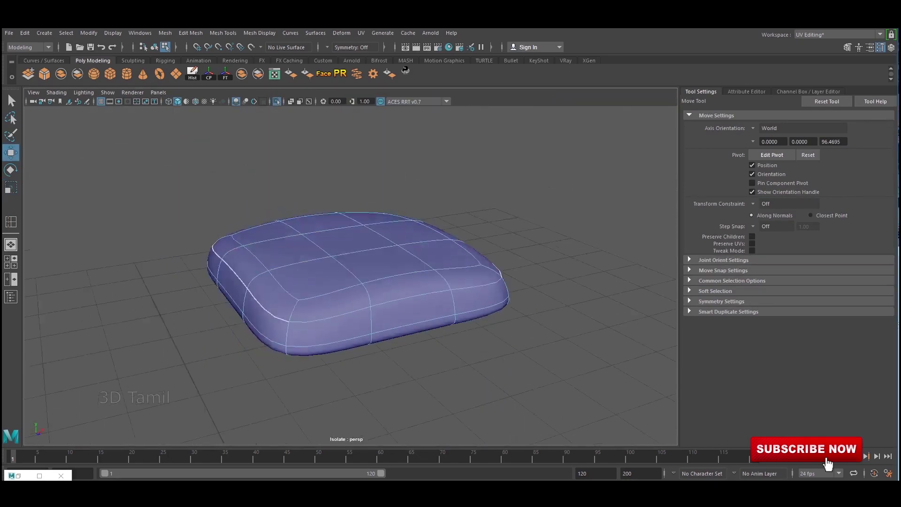
pyautogui.press('space')
pyautogui.press('space')
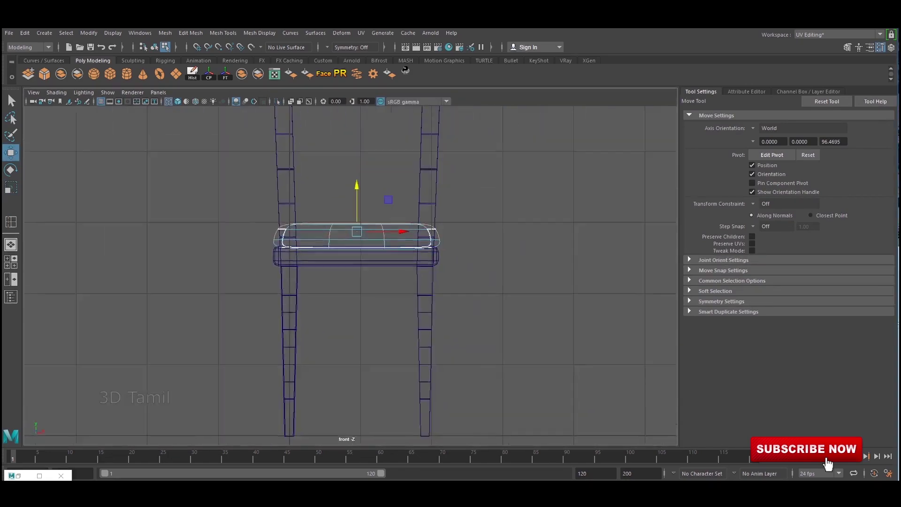
pyautogui.press('space')
pyautogui.keyDown('alt'); pyautogui.moveTo(347, 263); pyautogui.dragTo(394, 244); pyautogui.keyUp('alt')
pyautogui.moveTo(402, 235); pyautogui.dragTo(388, 255, button='right')
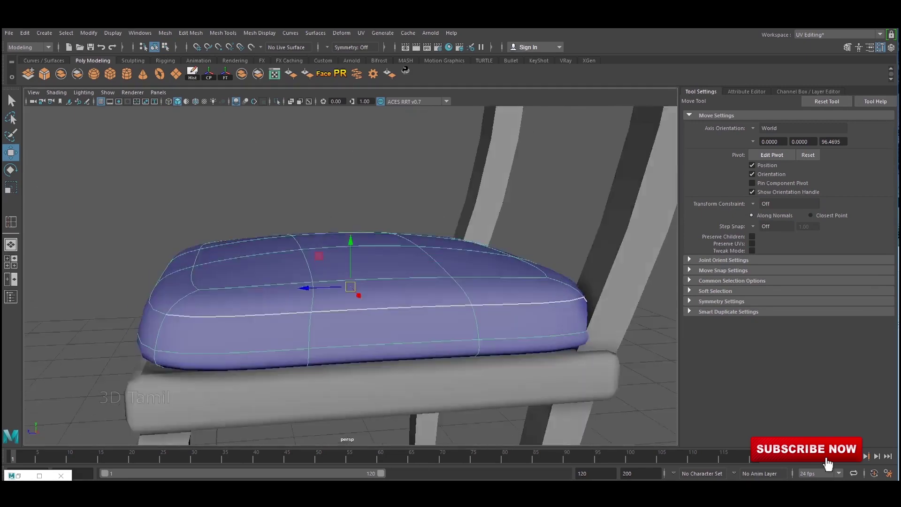
pyautogui.press('r')
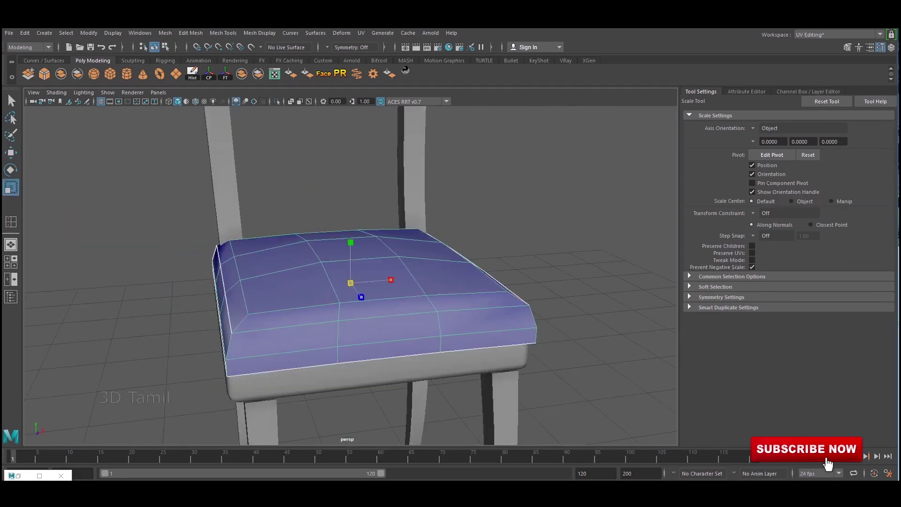
pyautogui.press('space')
pyautogui.press('space')
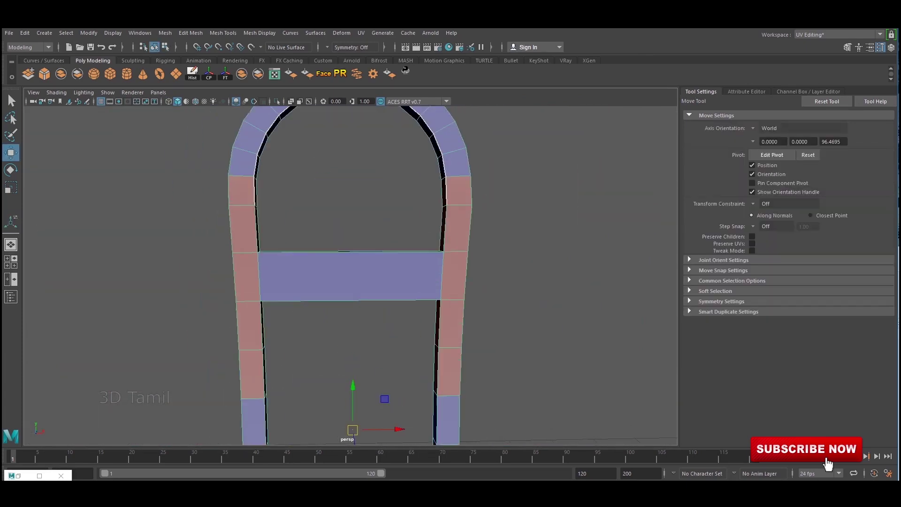
# - Insert edge loops on the crossbar, narrow its middle face, and bevel the edges
pyautogui.keyDown('shift'); pyautogui.moveTo(379, 237); pyautogui.dragTo(378, 258, button='right'); pyautogui.keyUp('shift')
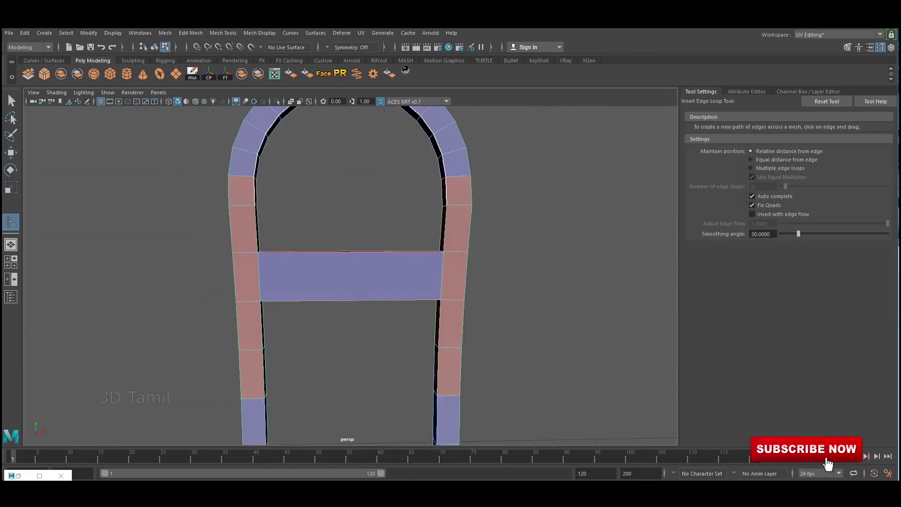
pyautogui.press('r')
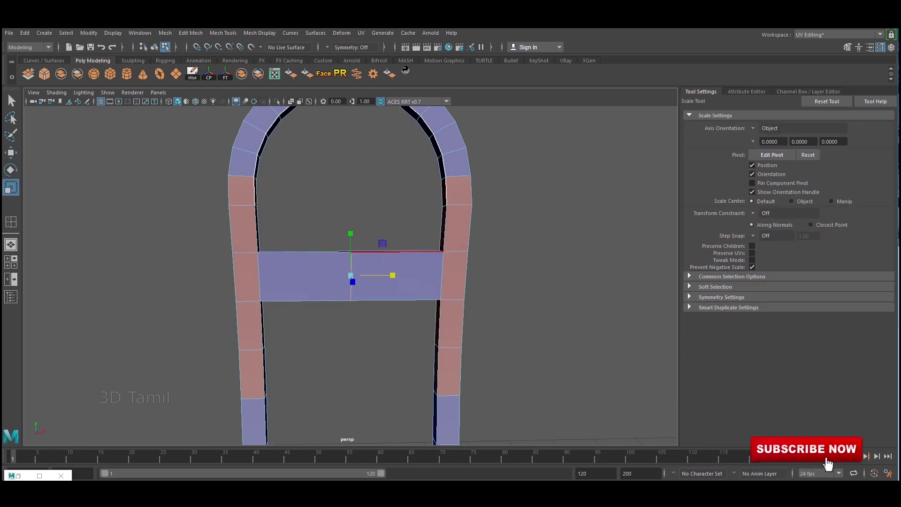
pyautogui.hotkey('ctrl', 'b')
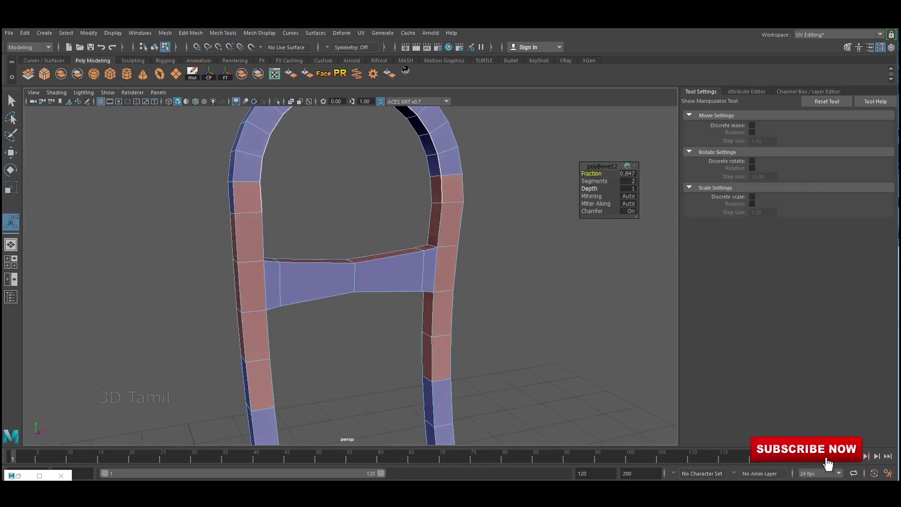
pyautogui.press('w')
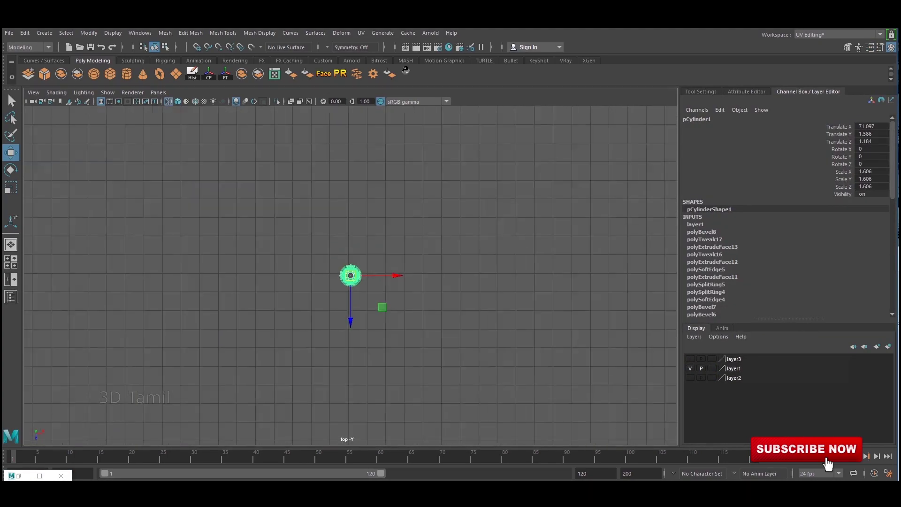
# - Duplicate the cylinder, then lattice-deform the four table legs, spreading their lower points outward
pyautogui.hotkey('shift', 'd')
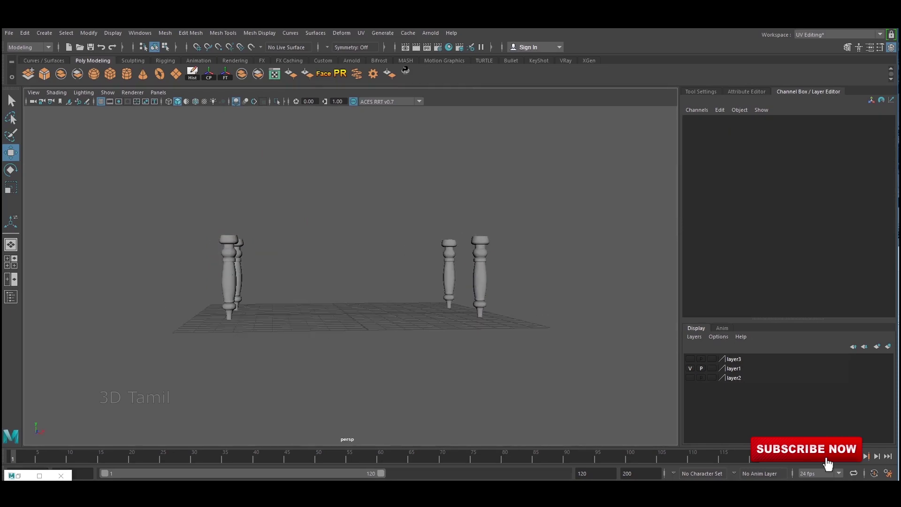
pyautogui.moveTo(141, 191); pyautogui.dragTo(475, 328)
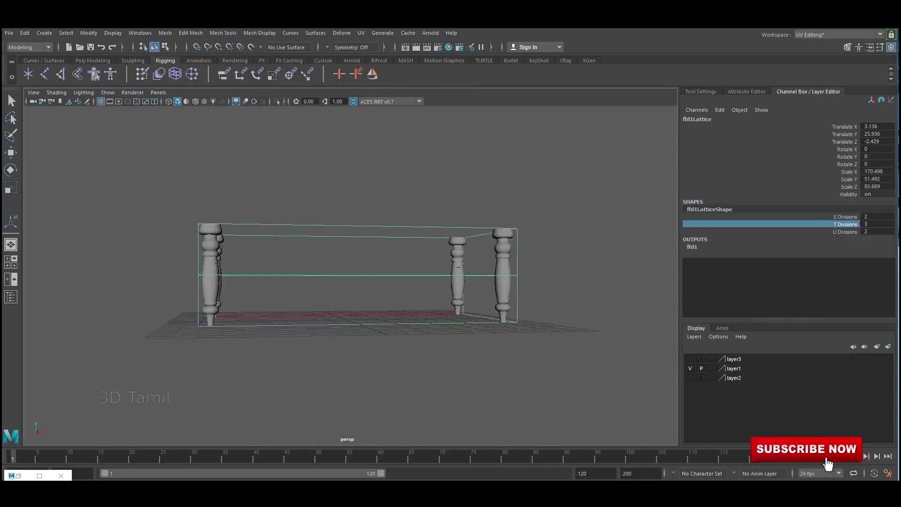
pyautogui.press('space')
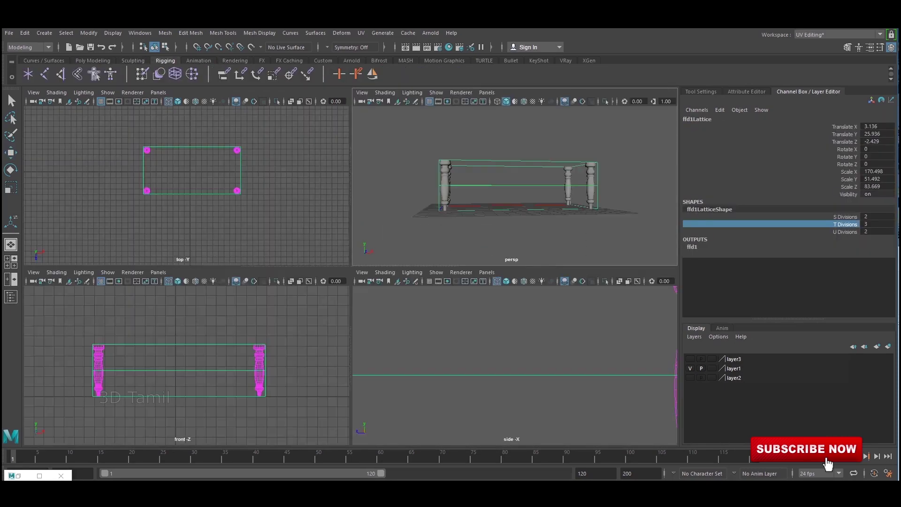
pyautogui.press('space')
pyautogui.moveTo(382, 241); pyautogui.dragTo(382, 201, button='right')
pyautogui.press('r')
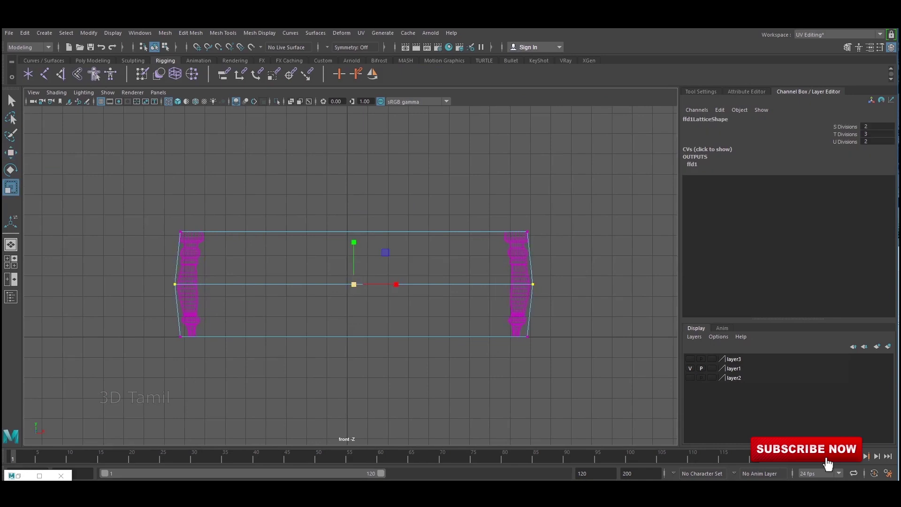
pyautogui.moveTo(149, 328); pyautogui.dragTo(590, 398)
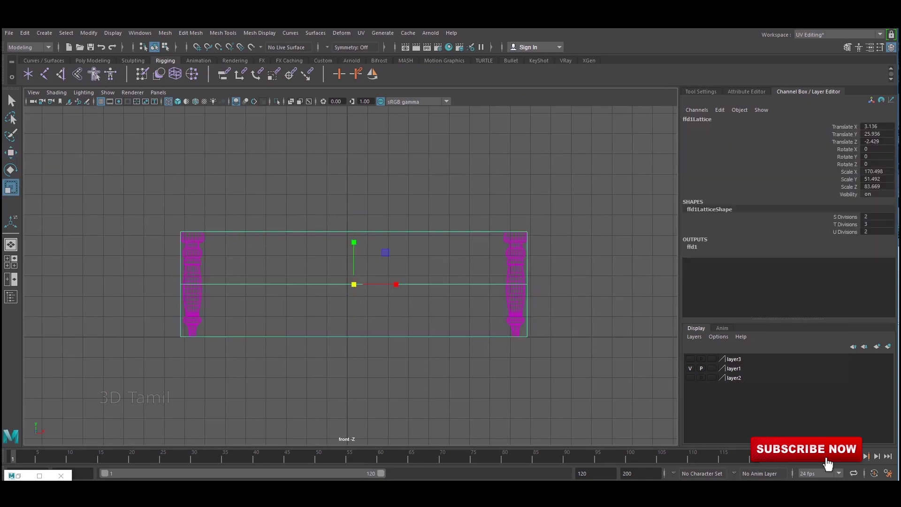
pyautogui.press('F8')
pyautogui.press('w')
pyautogui.press('space')
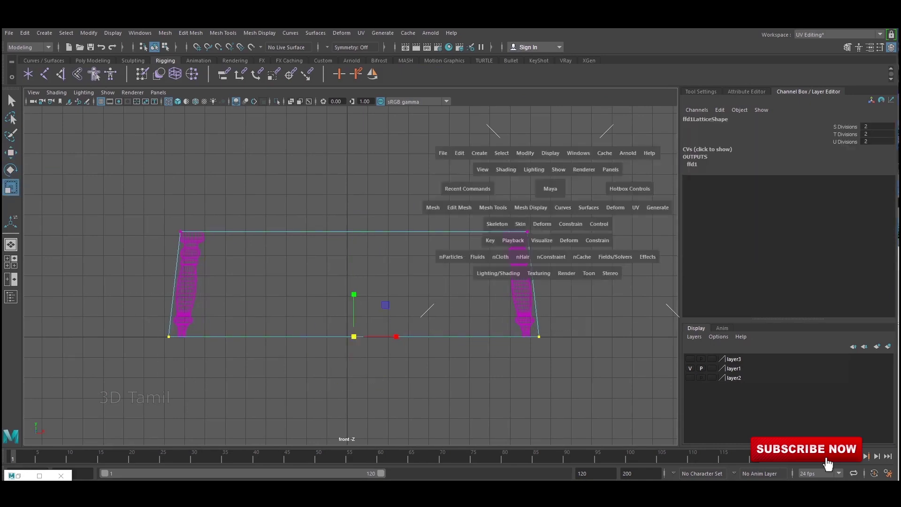
pyautogui.moveTo(347, 235)
pyautogui.keyDown('alt'); pyautogui.mouseDown()
pyautogui.moveTo(329, 282)
pyautogui.moveTo(357, 254)
pyautogui.moveTo(361, 235)
pyautogui.moveTo(338, 225)
pyautogui.moveTo(348, 221)
pyautogui.mouseUp(); pyautogui.keyUp('alt')
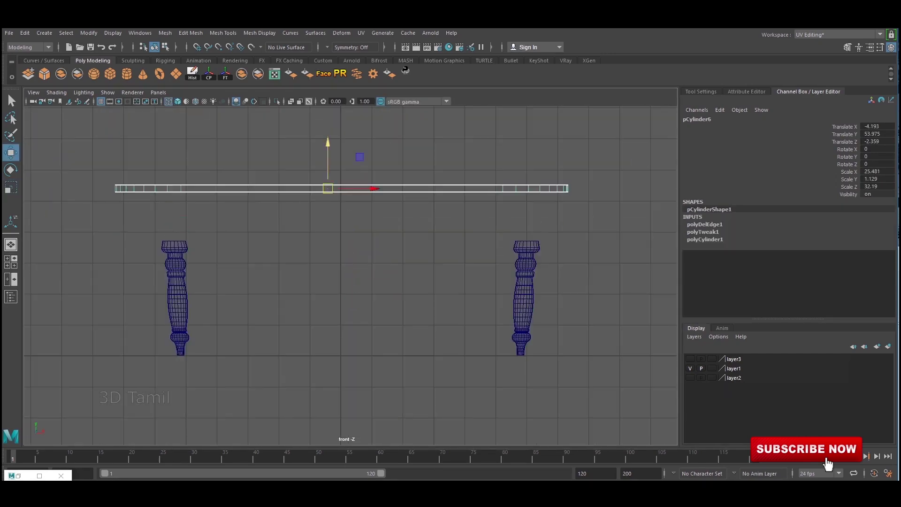
# - Switch to the top view to line the chair copies along the table side
pyautogui.press('space')
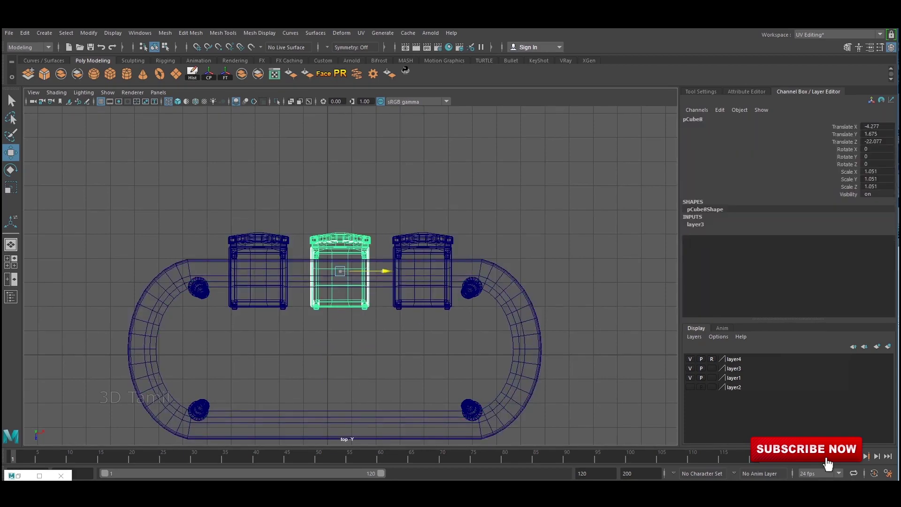
# - Zoom out to frame the table and the area for the rug
pyautogui.scroll(-3, 313, 166)
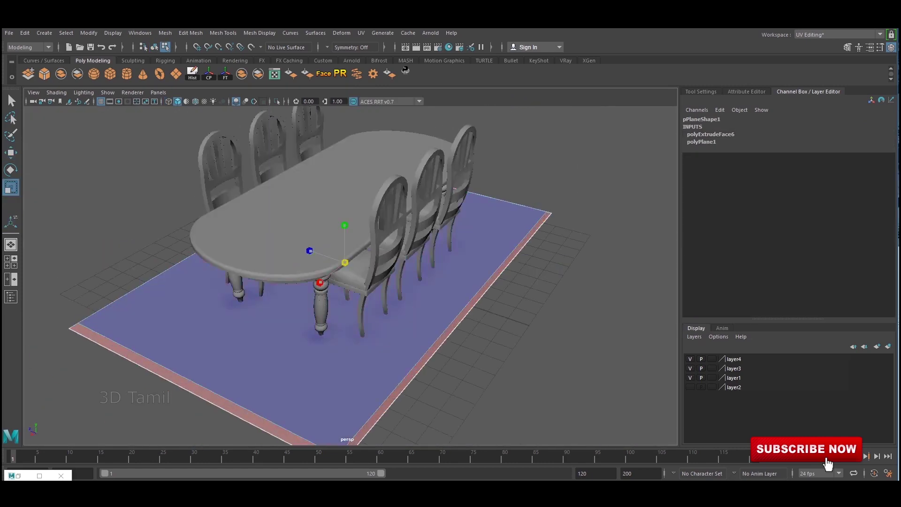
# - Extrude the rug face again for a border band, then return to whole-object editing
pyautogui.hotkey('ctrl', 'e')
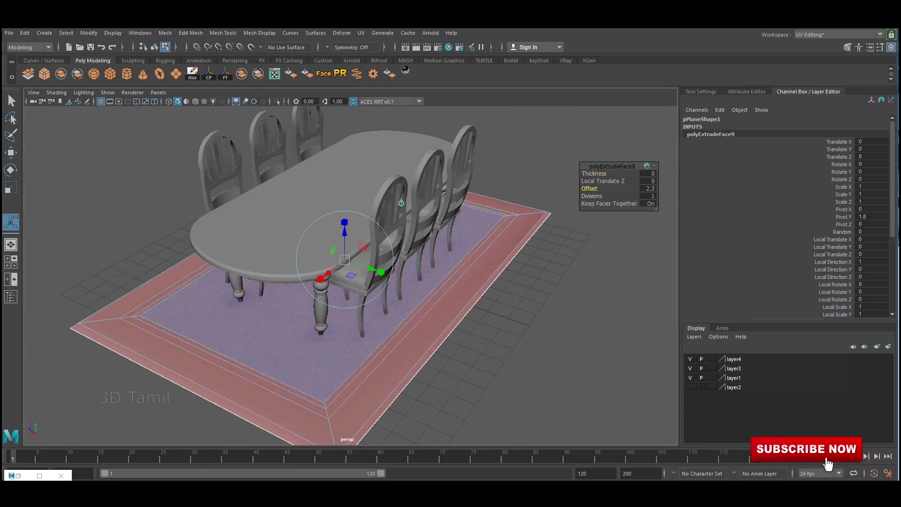
pyautogui.press('F8')
pyautogui.press('w')
pyautogui.press('space')
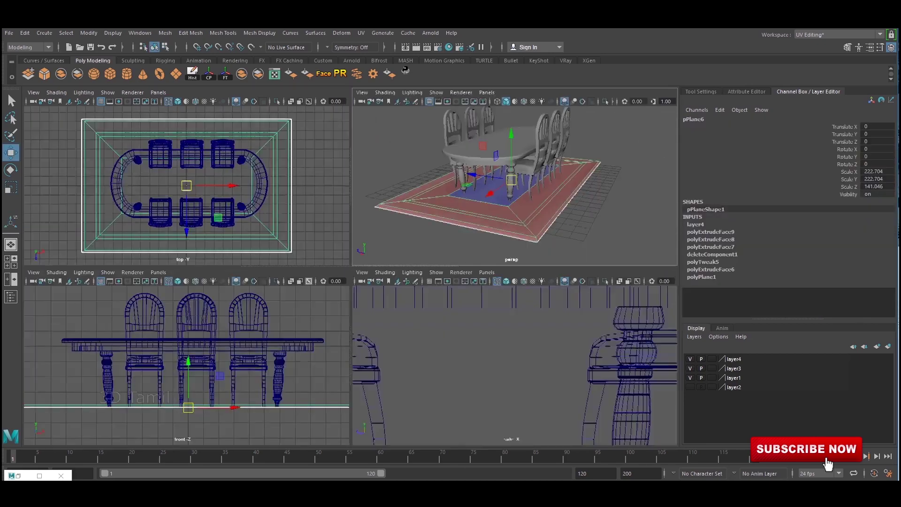
pyautogui.press('space')
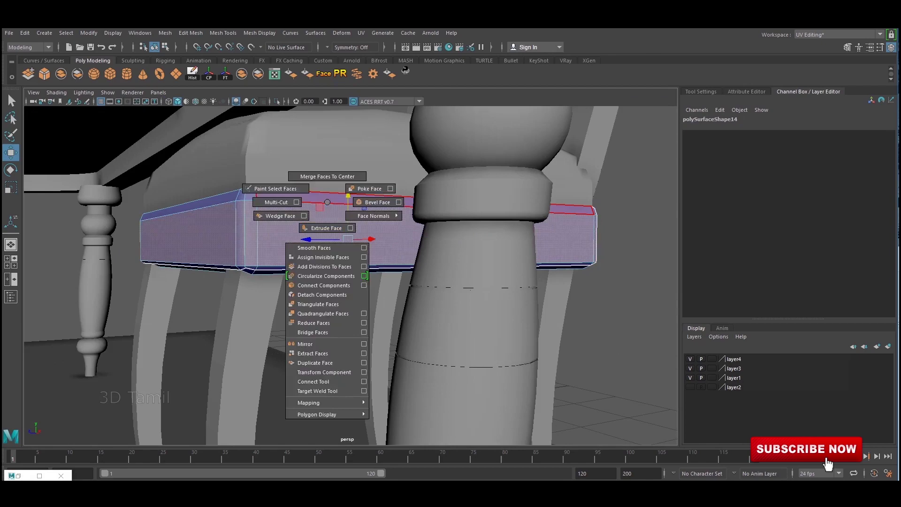
# - Extrude the faces around the seat edge, then repeat the extrusion for a second band
pyautogui.keyDown('shift'); pyautogui.moveTo(316, 211); pyautogui.dragTo(316, 179, button='right'); pyautogui.keyUp('shift')
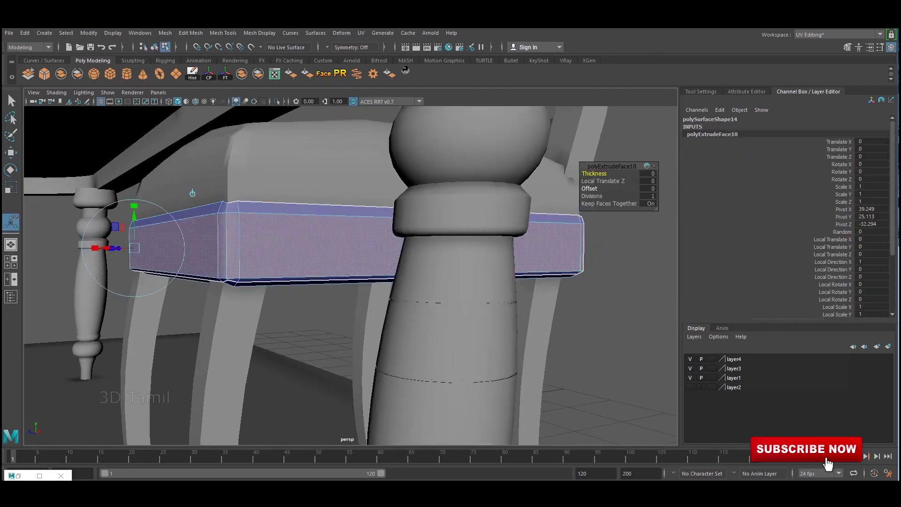
pyautogui.hotkey('ctrl', 'e')
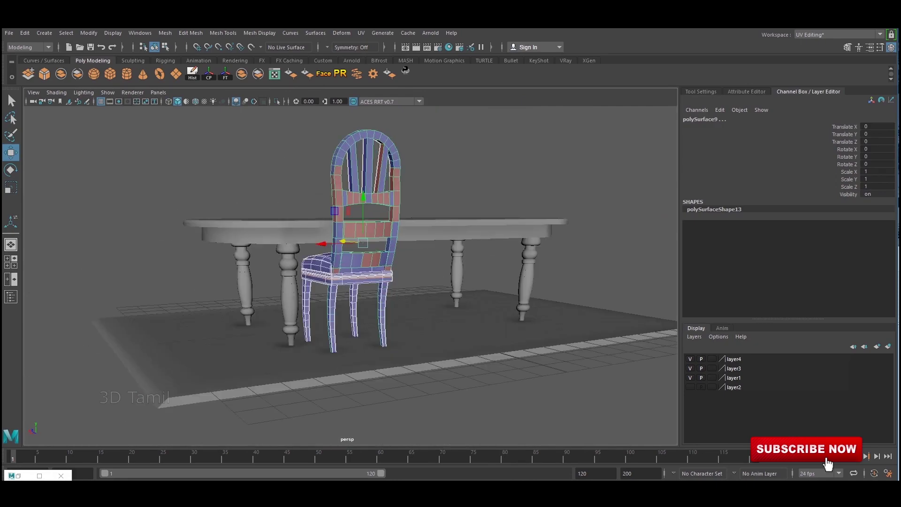
# - Isolate the chair and bring up its polygon editing menu for beveling
pyautogui.hotkey('ctrl', '1')
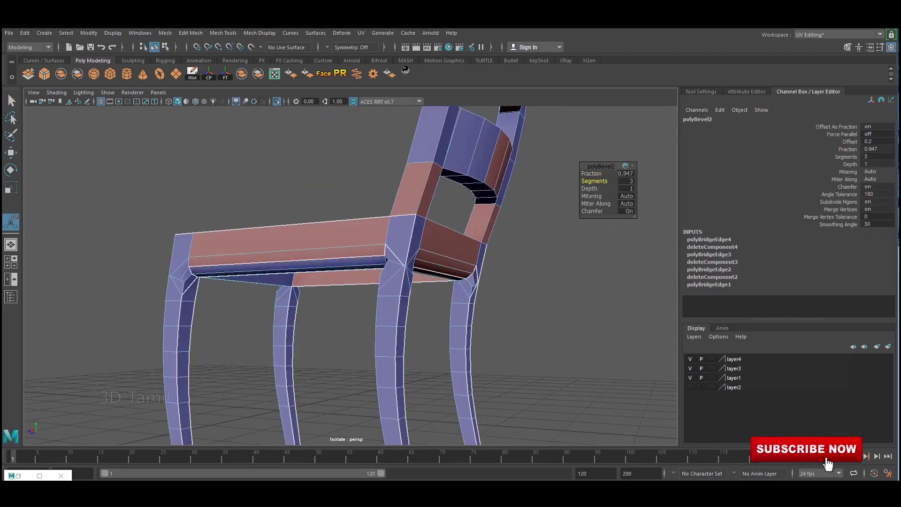
pyautogui.keyDown('shift'); pyautogui.rightClick(490, 192); pyautogui.keyUp('shift')
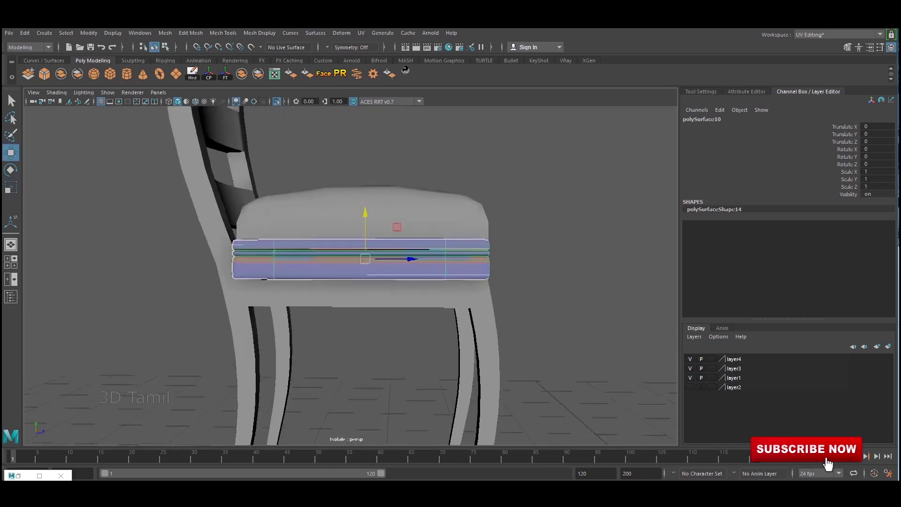
# - In side wireframe view, select the seat band as a whole object for moving
pyautogui.press('space')
pyautogui.press('space')
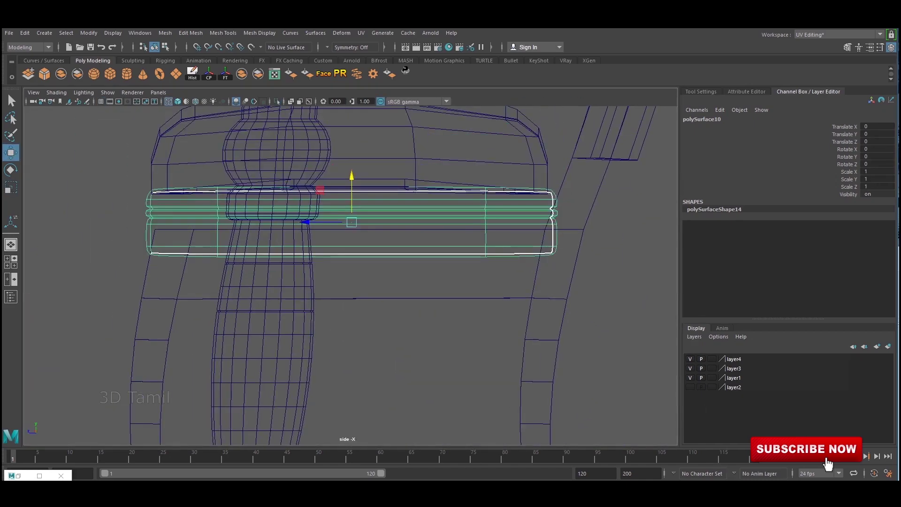
pyautogui.press('space')
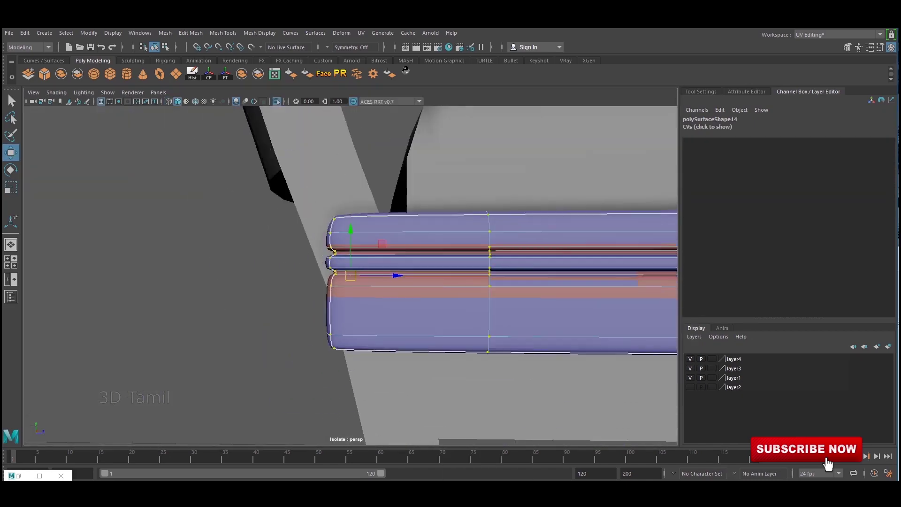
pyautogui.moveTo(358, 233); pyautogui.dragTo(404, 218, button='right')
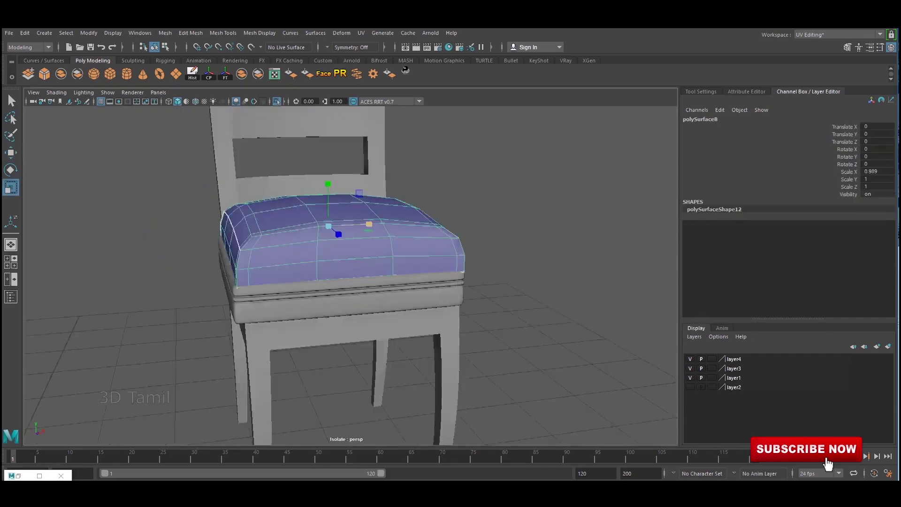
pyautogui.press('w')
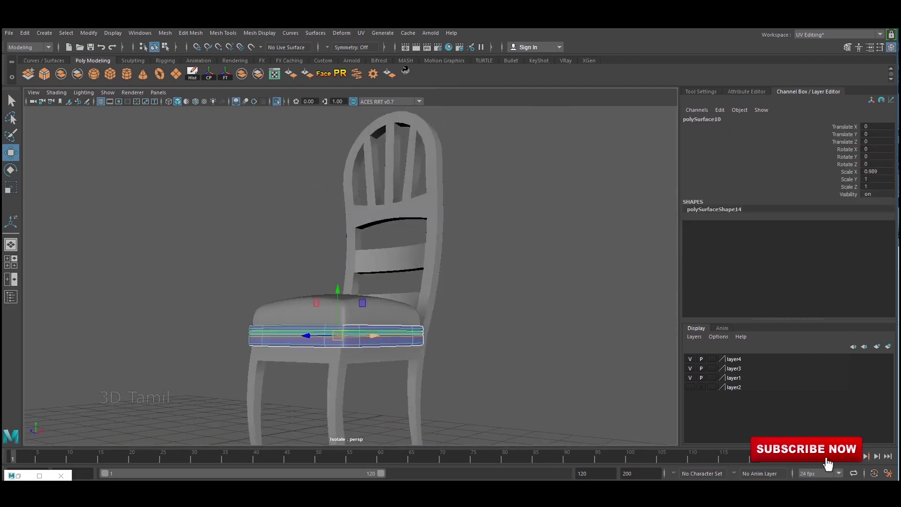
# - Select the band's left-end vertices and scale and move them inward under the cushion
pyautogui.press('space')
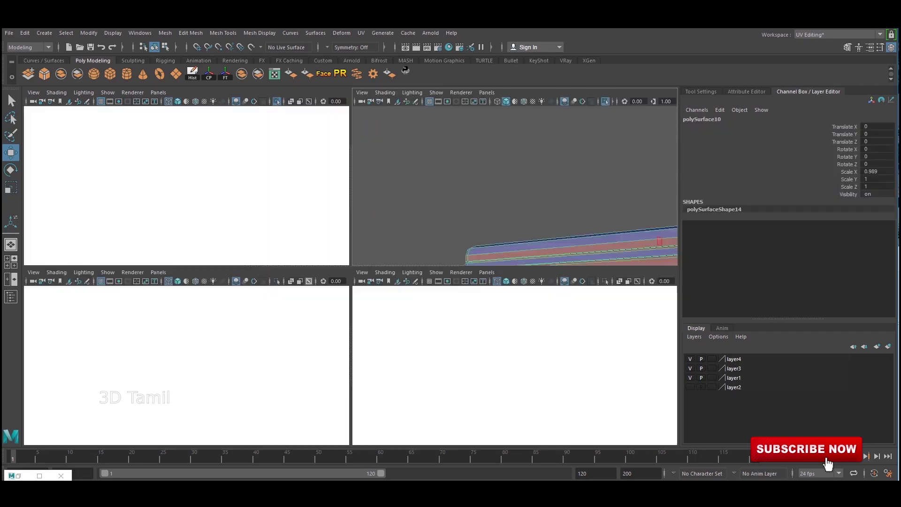
pyautogui.press('space')
pyautogui.press('4')
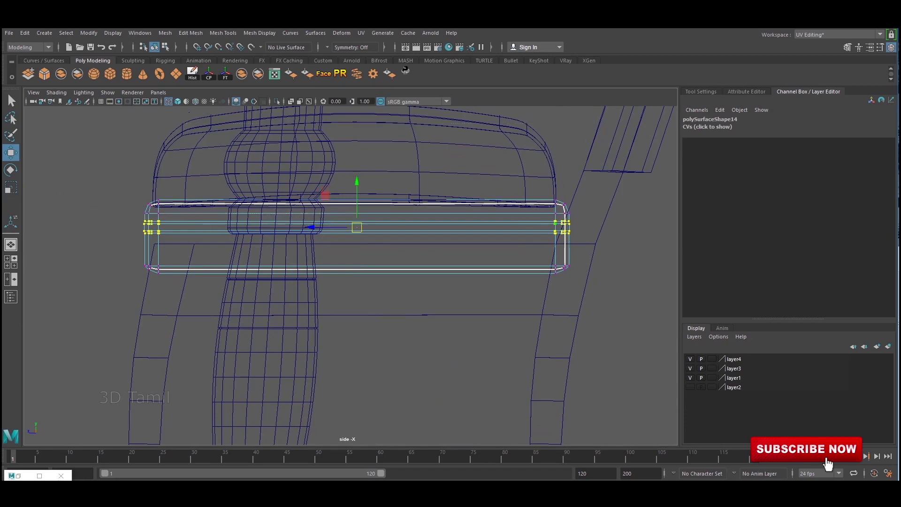
pyautogui.press('r')
pyautogui.scroll(2, 357, 230)
pyautogui.scroll(2, 357, 213)
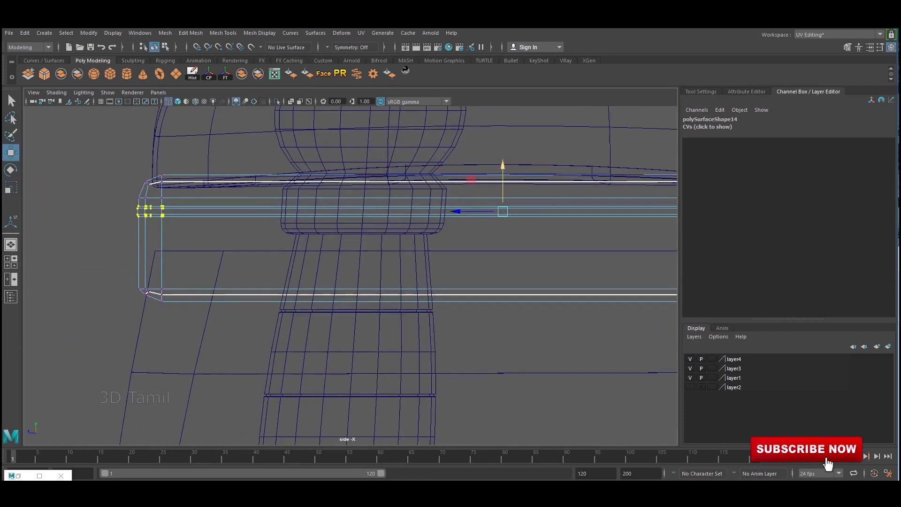
pyautogui.press('r')
pyautogui.scroll(3, 403, 199)
pyautogui.scroll(2, 357, 202)
pyautogui.moveTo(333, 201); pyautogui.dragTo(380, 293)
pyautogui.press('w')
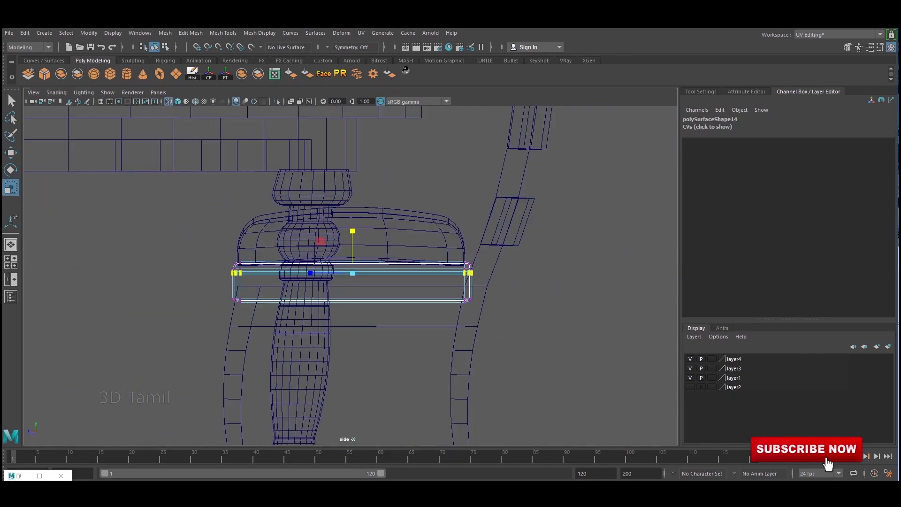
pyautogui.press('space')
pyautogui.press('space')
pyautogui.hotkey('ctrl', '1')
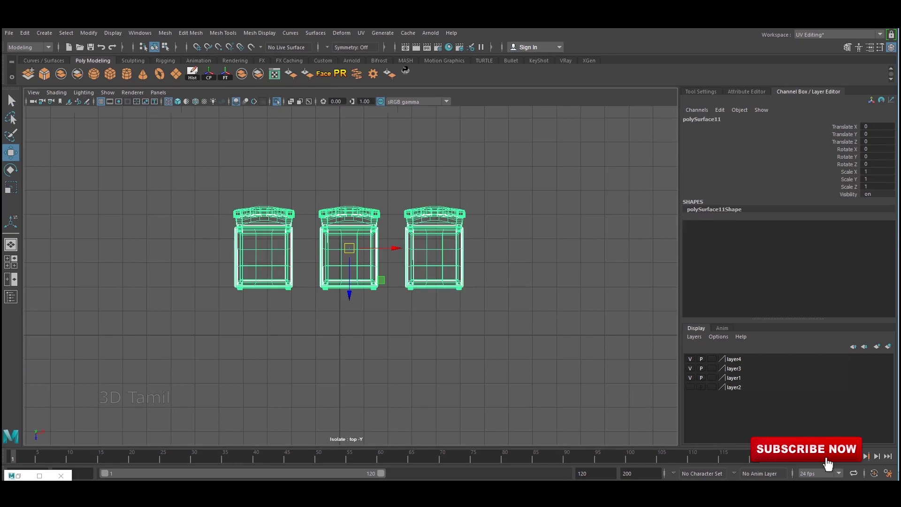
# - Bring back the whole scene with the table in a maximised shaded perspective view
pyautogui.hotkey('ctrl', '1')
pyautogui.write('180')
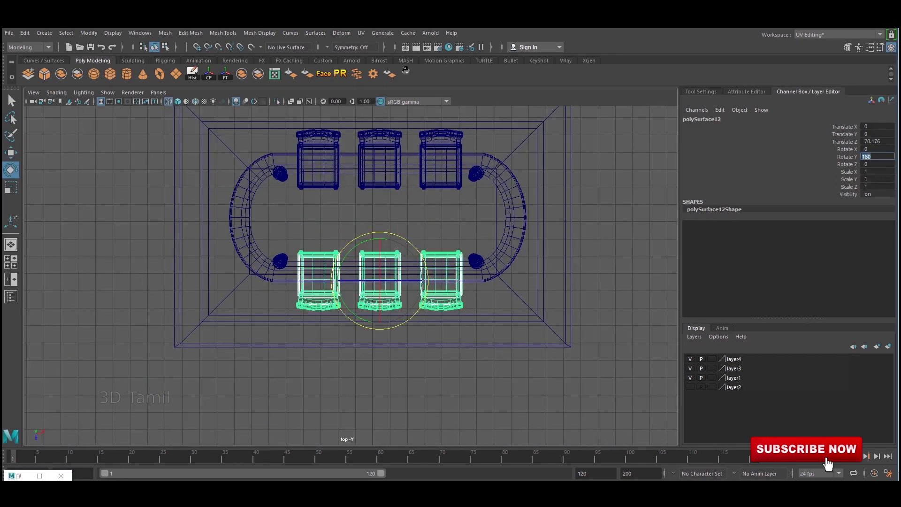
pyautogui.press('space')
pyautogui.press('space')
pyautogui.press('w')
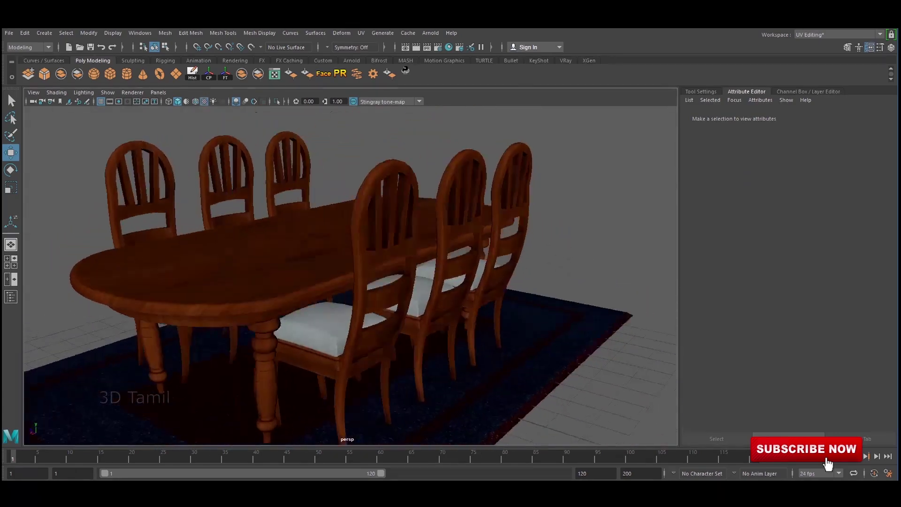
# - Show the finished dining set full screen
pyautogui.hotkey('ctrl', 'space')
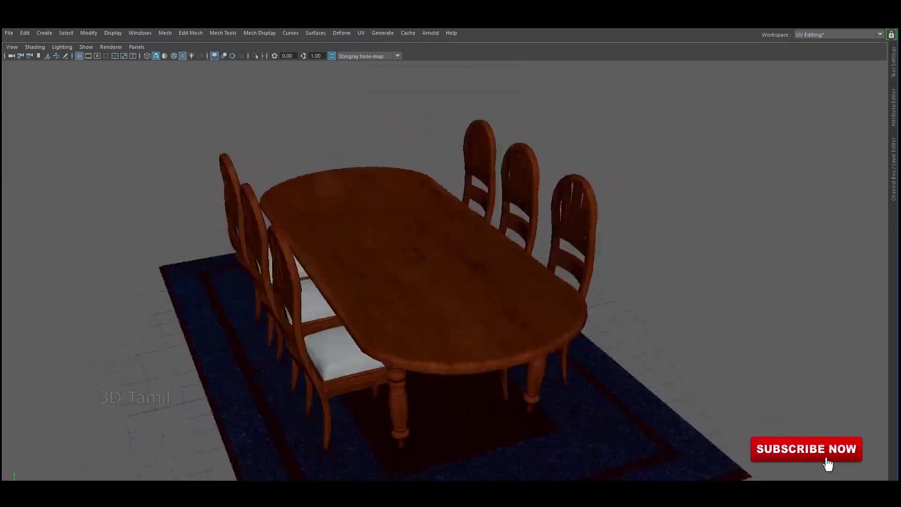